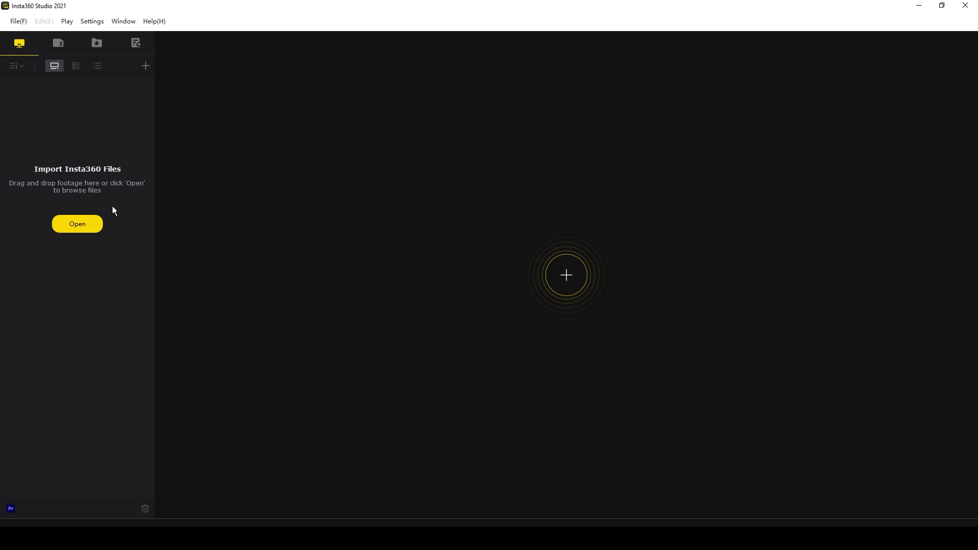
Import all the video files from the Camera01 folder, from LRV_20211208_093009_11_001 through VID_20211208_123335_10_045.
left_click(77, 224)
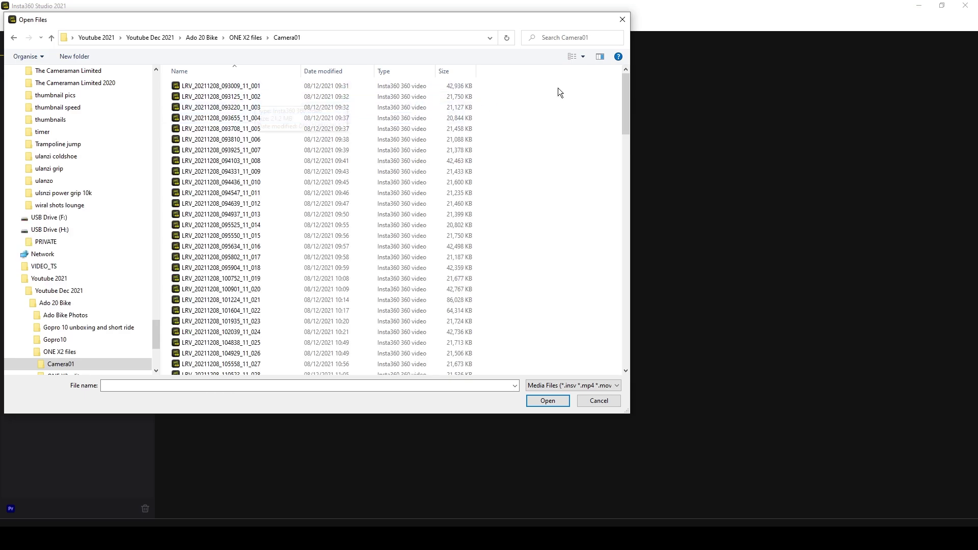
left_click(291, 88)
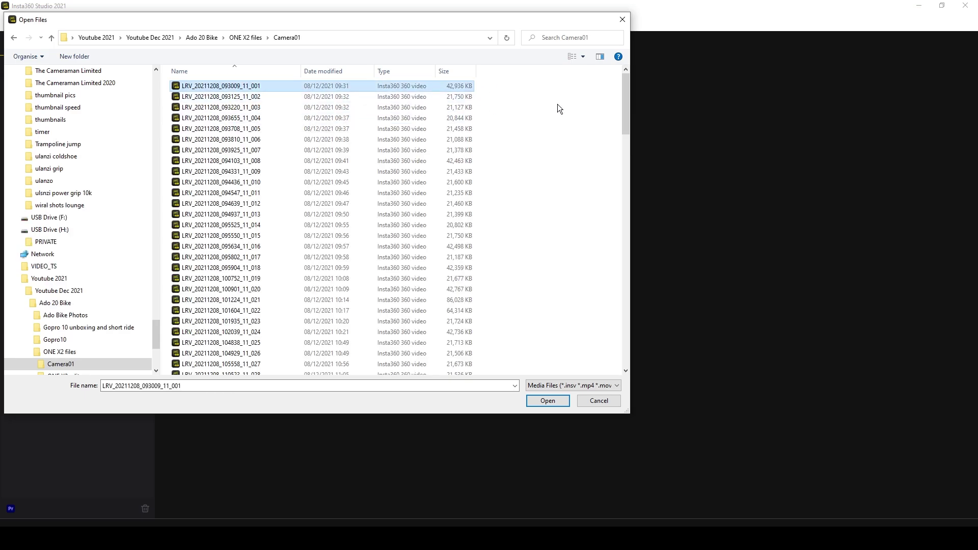
left_click_drag(627, 105, 610, 349)
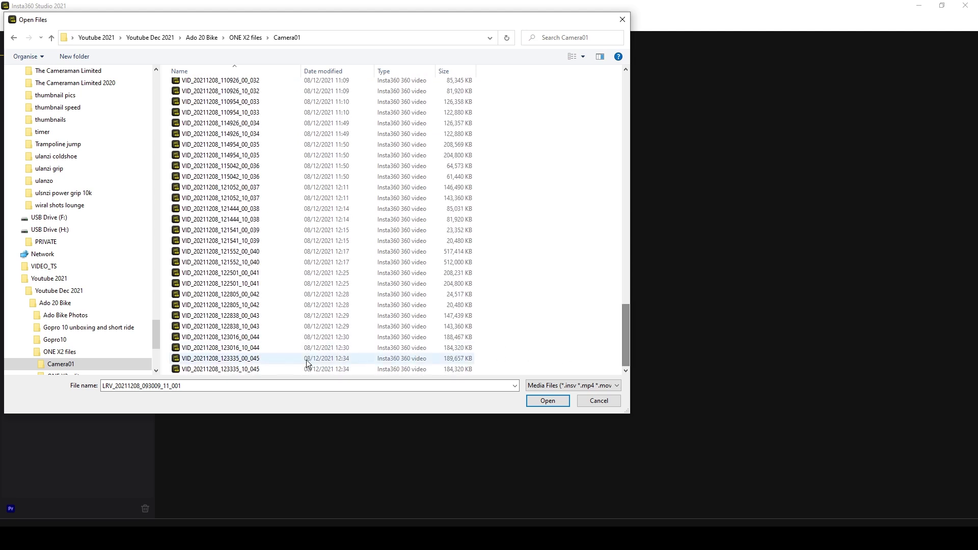
left_click(212, 370, "shift")
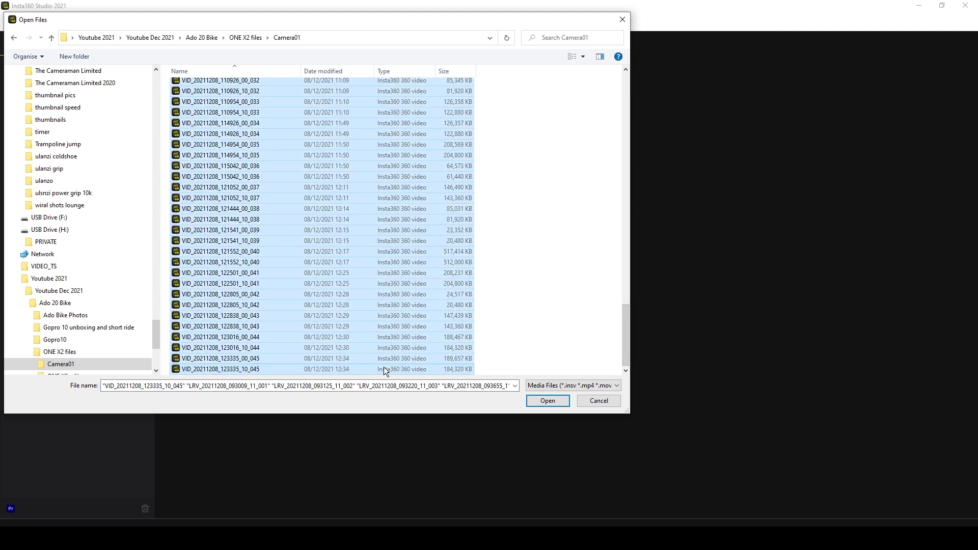
left_click(548, 400)
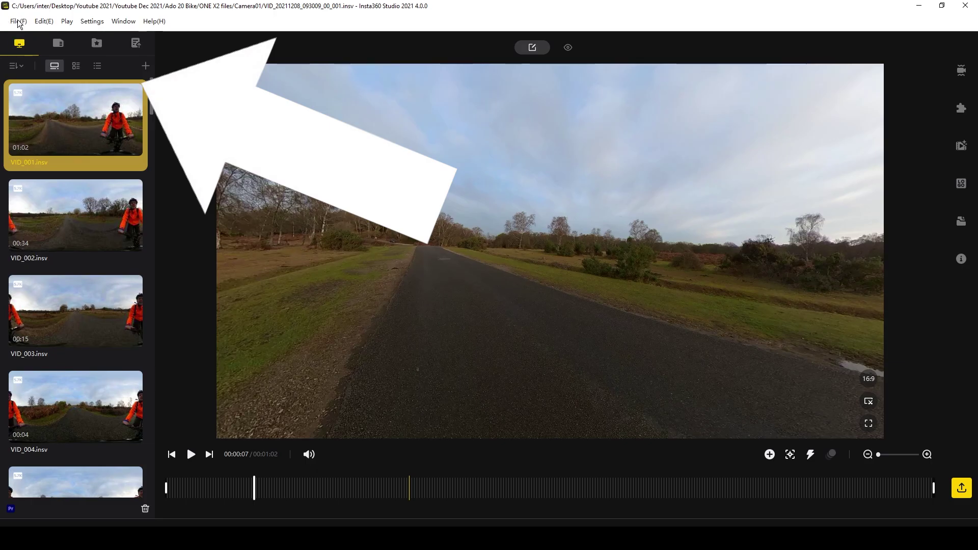
left_click(19, 22)
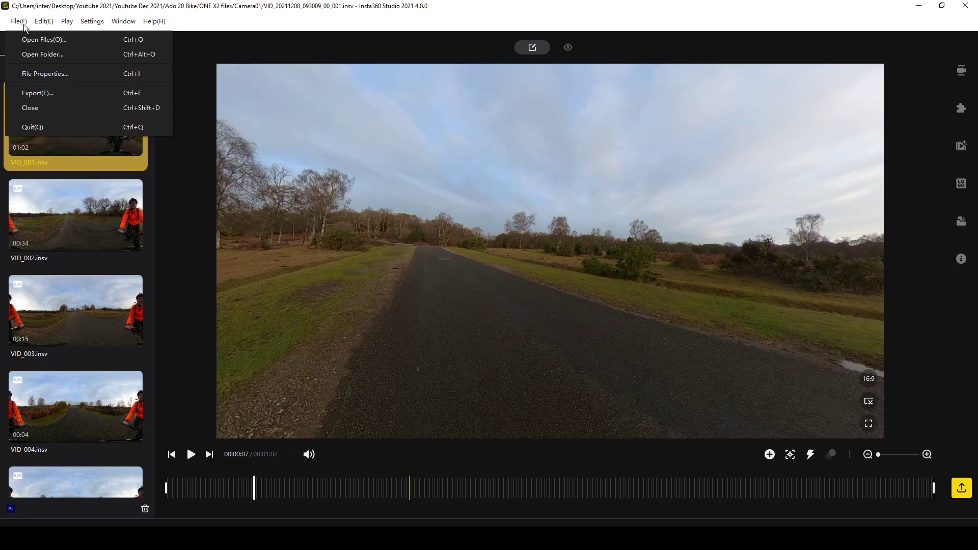
mouse_move(43, 21)
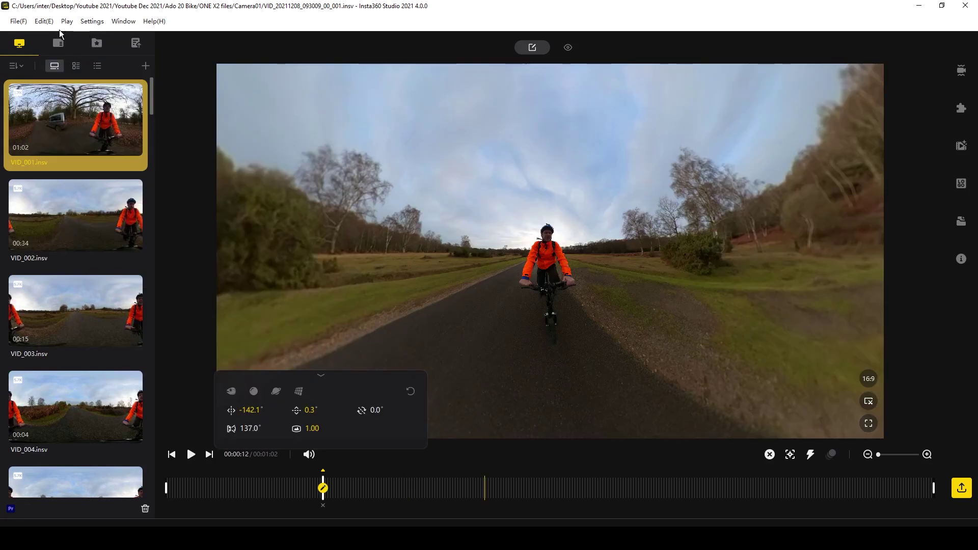
Turn on loop playback for the open clip.
left_click(68, 23)
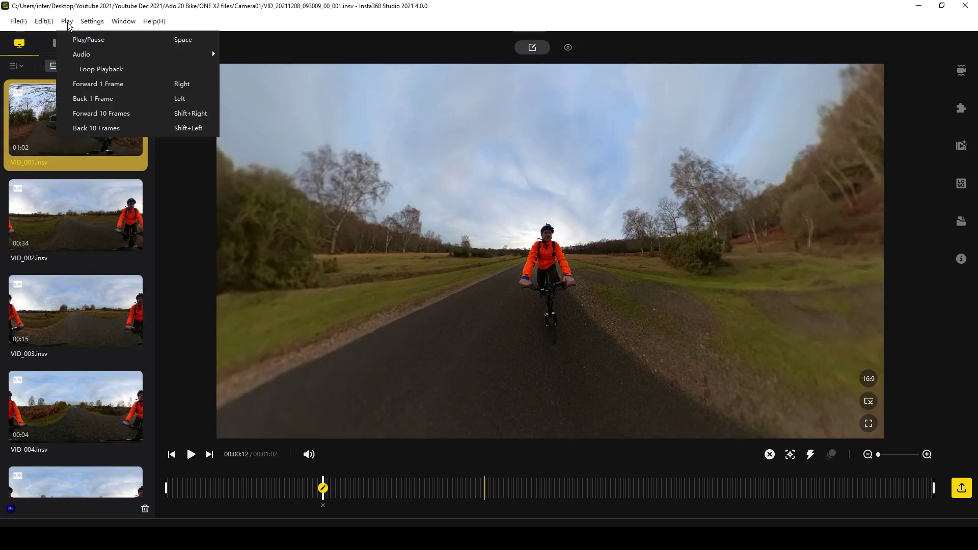
left_click(84, 70)
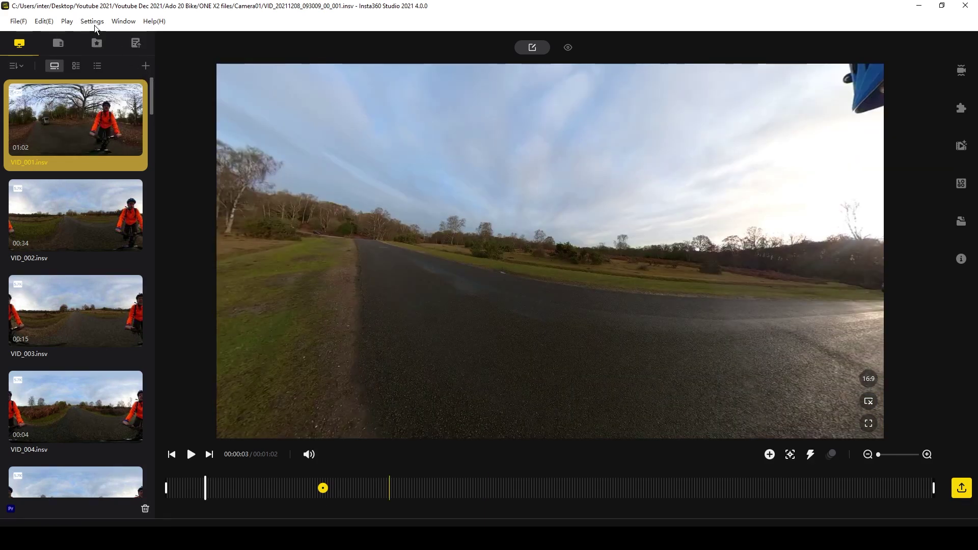
Review the Codecs and Other sections of the user preferences, then close them without changes.
left_click(90, 23)
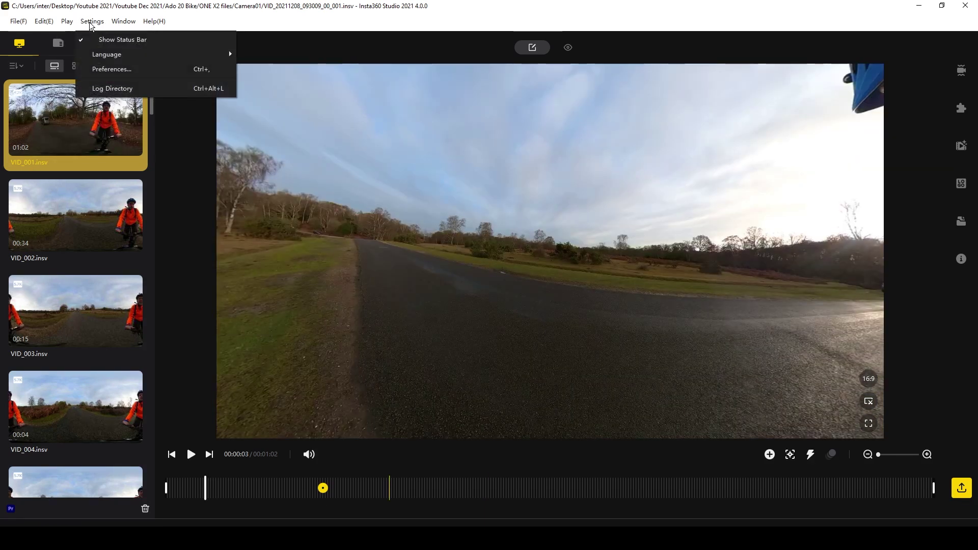
left_click(104, 69)
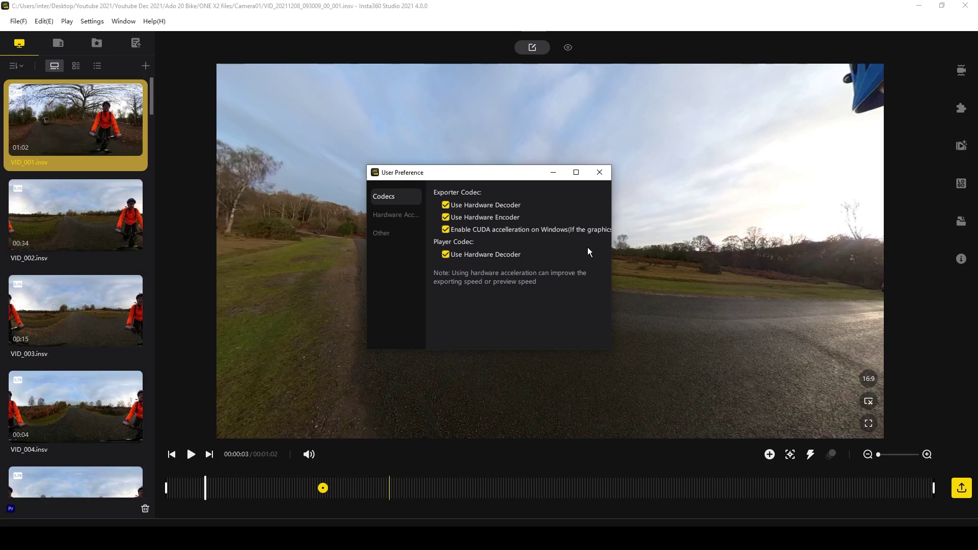
left_click(380, 234)
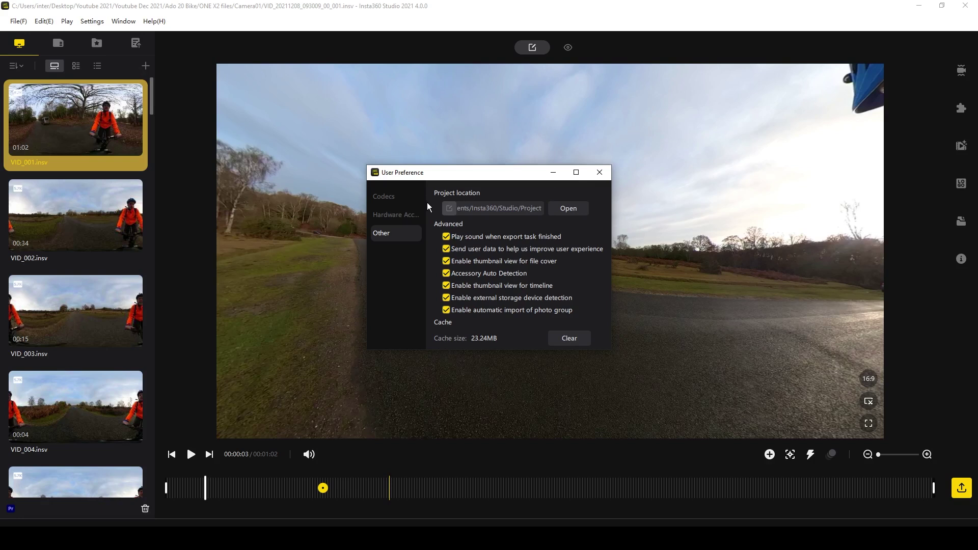
key("Escape")
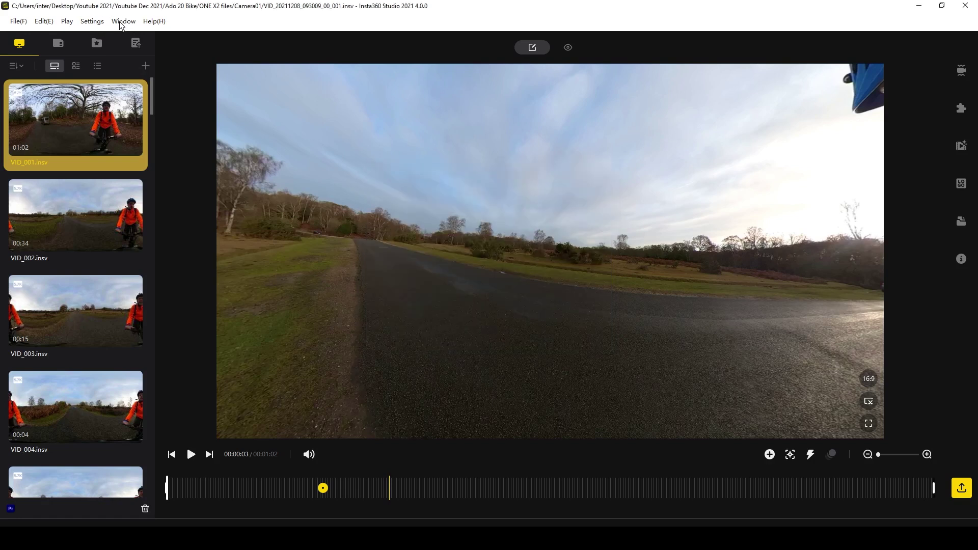
Show the Stitching Panel with the stabilization settings beside the preview.
left_click(121, 23)
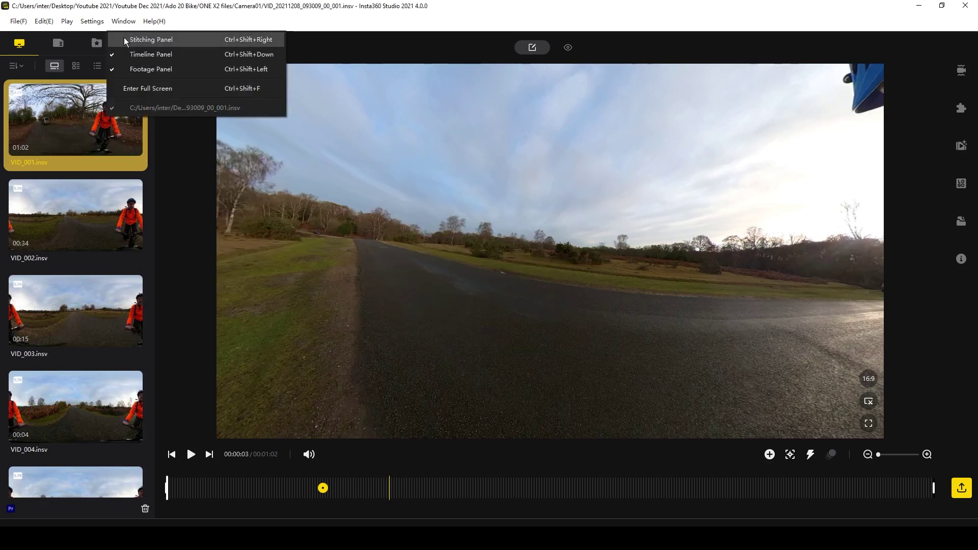
left_click(126, 42)
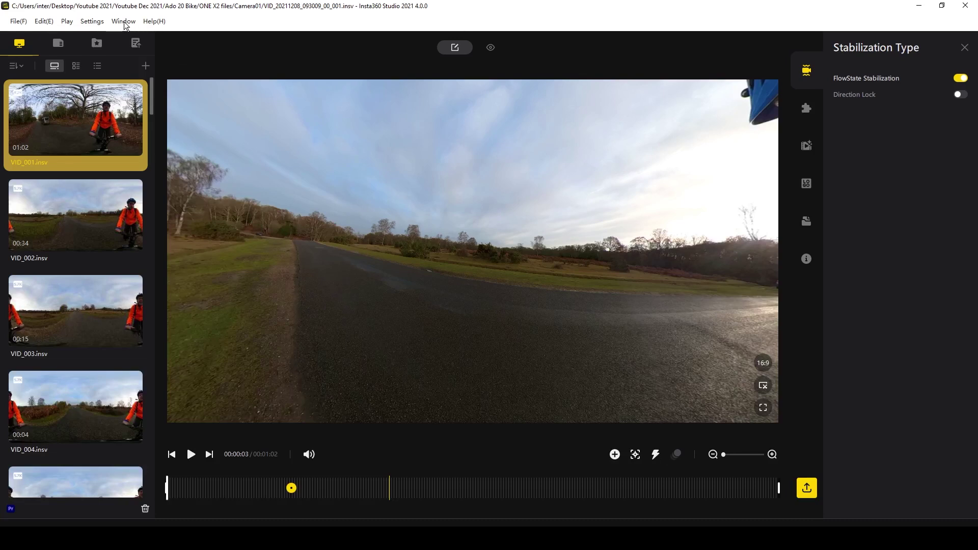
left_click(124, 22)
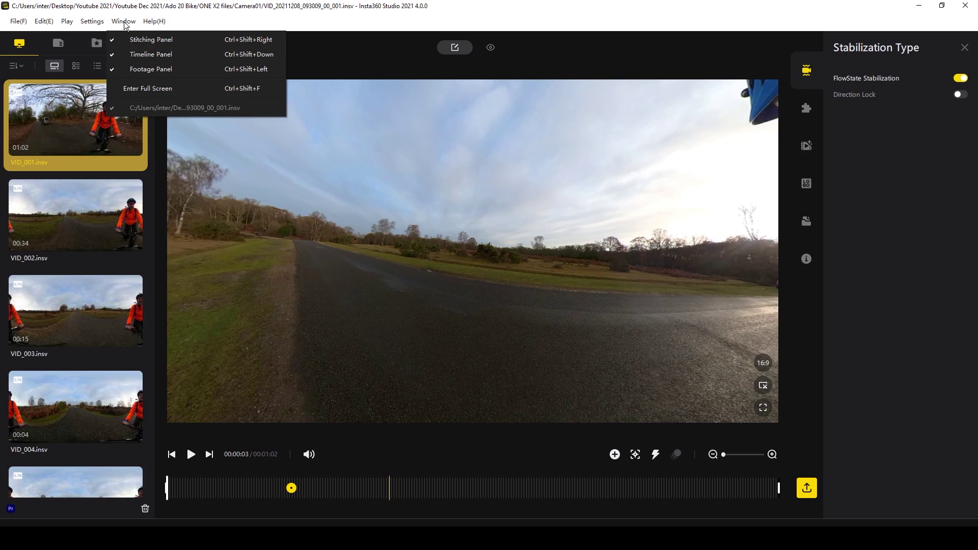
left_click(125, 24)
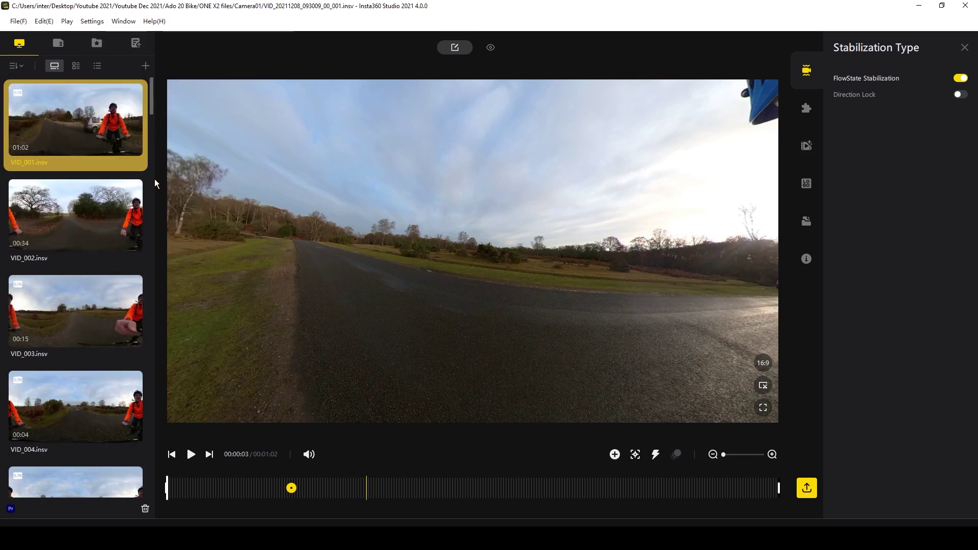
Look through the other footage sections, including Favorites, and return to the imported local files.
mouse_move(142, 195)
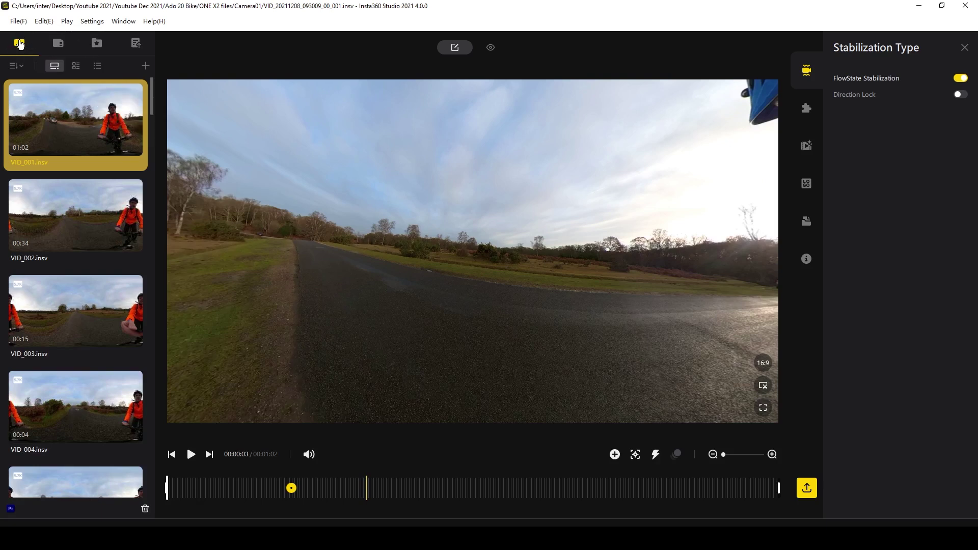
left_click(58, 46)
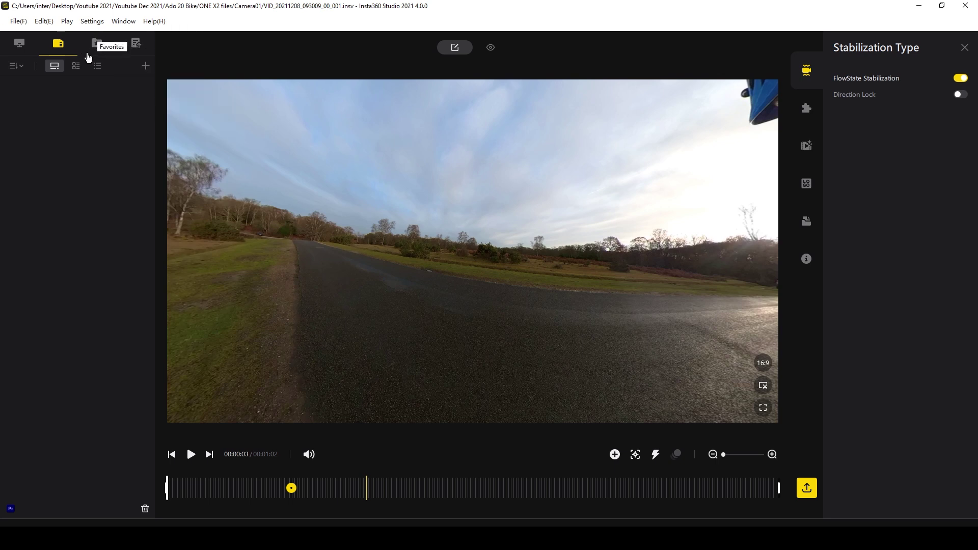
left_click(95, 44)
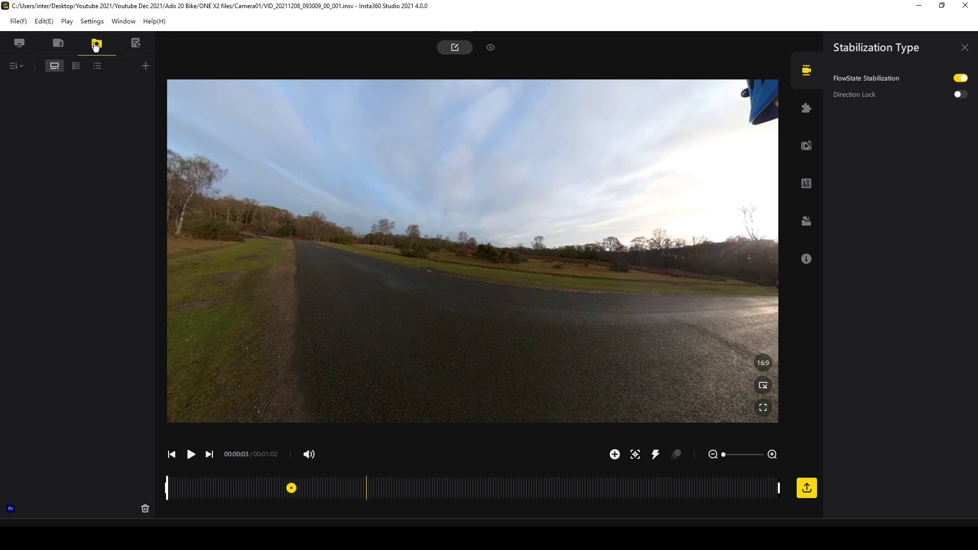
left_click(135, 44)
left_click(20, 43)
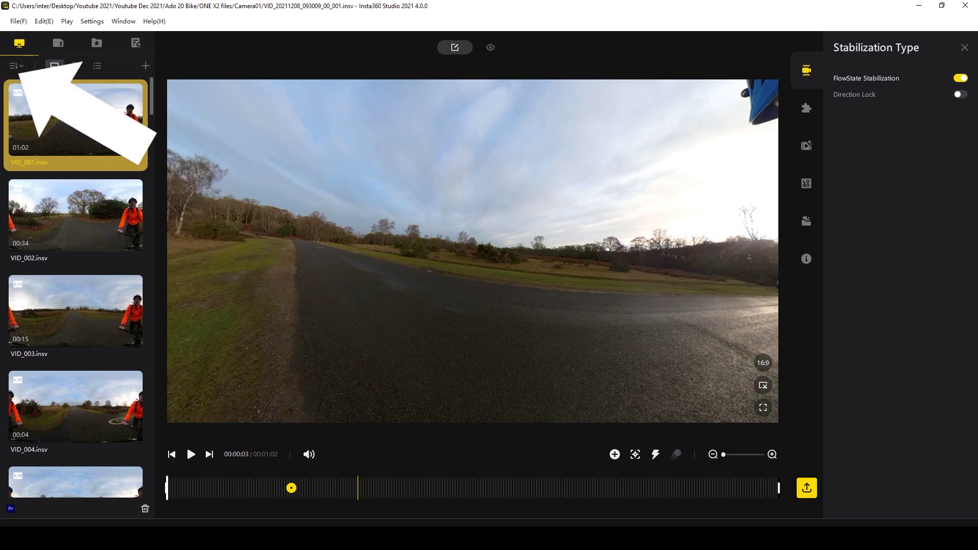
Sort the imported clips by file size in ascending order.
left_click(22, 69)
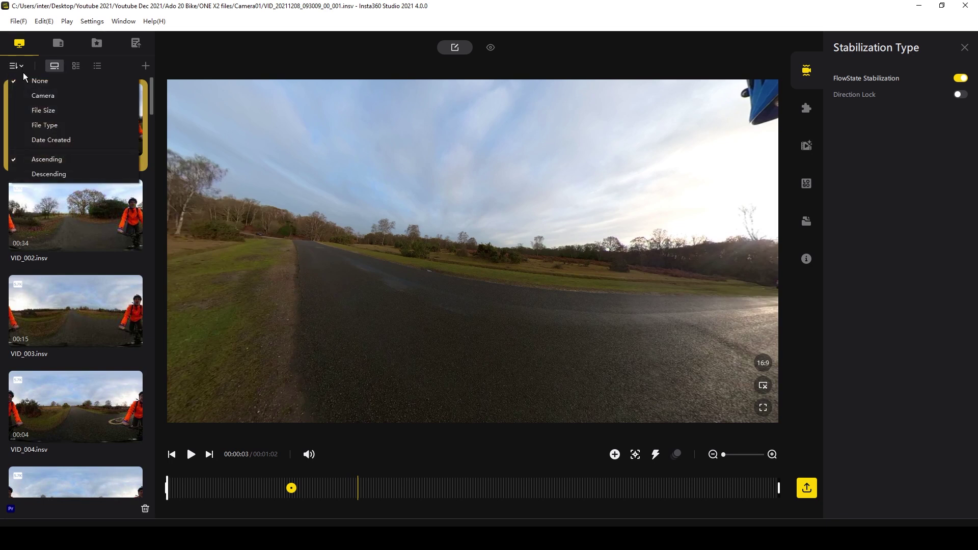
left_click(44, 110)
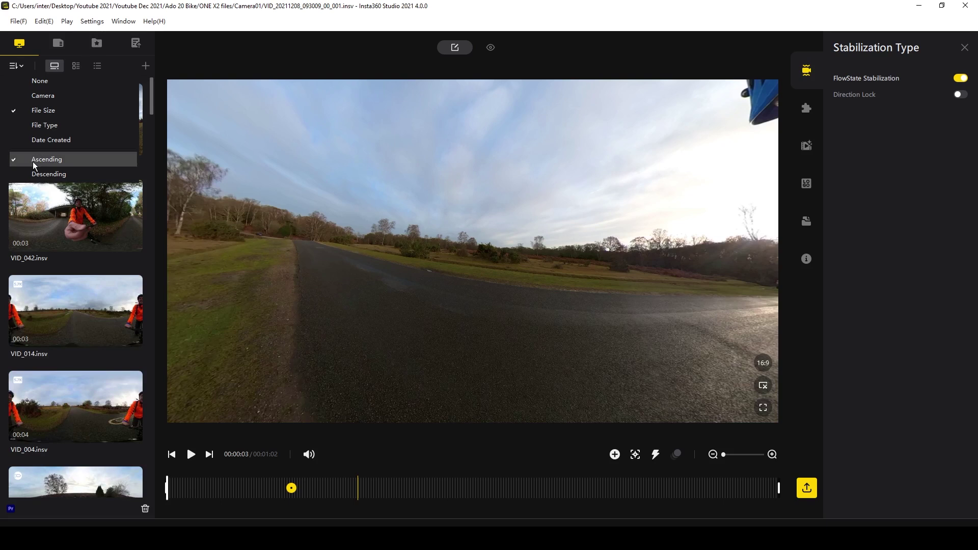
left_click(151, 133)
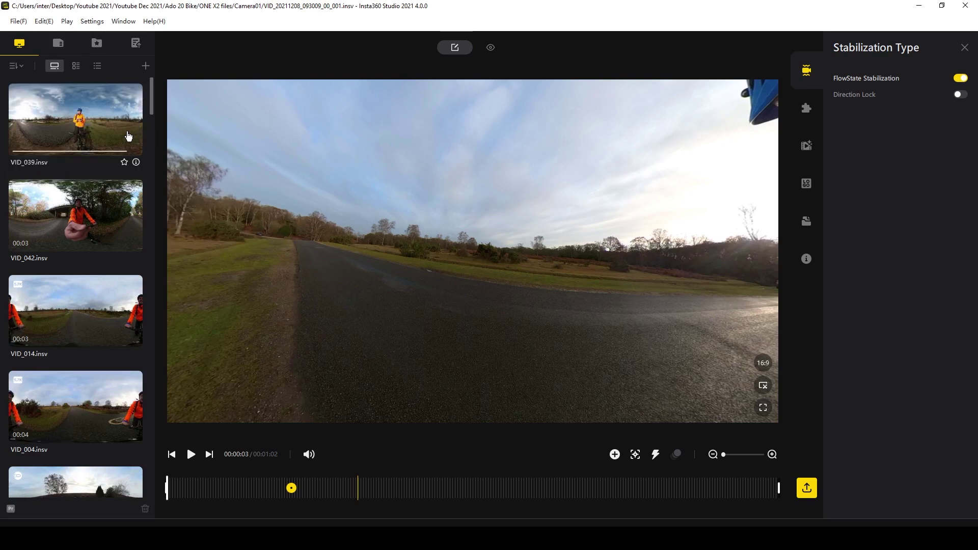
Mark VID_039.insv and VID_042.insv as favourites, check them in the Favorites list, and return to the local files.
left_click(102, 136)
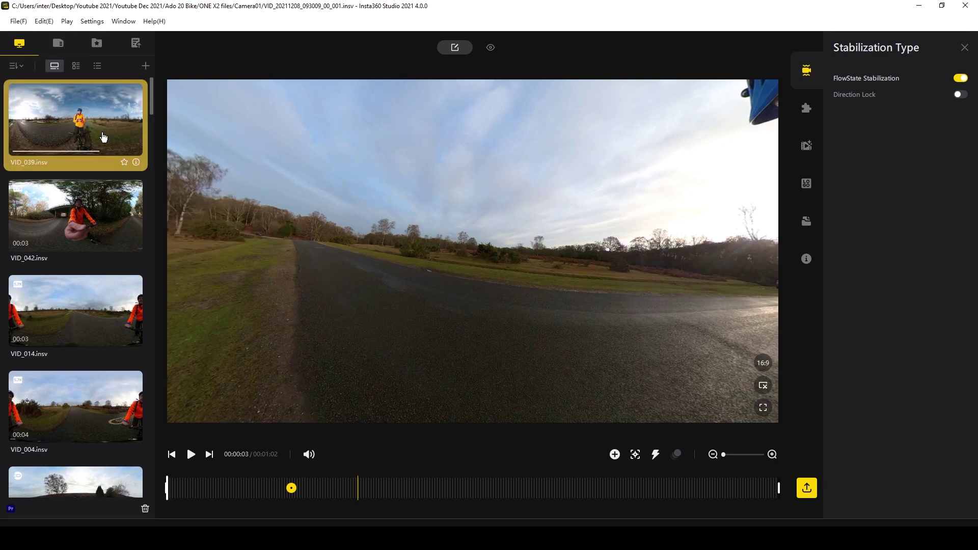
mouse_move(124, 167)
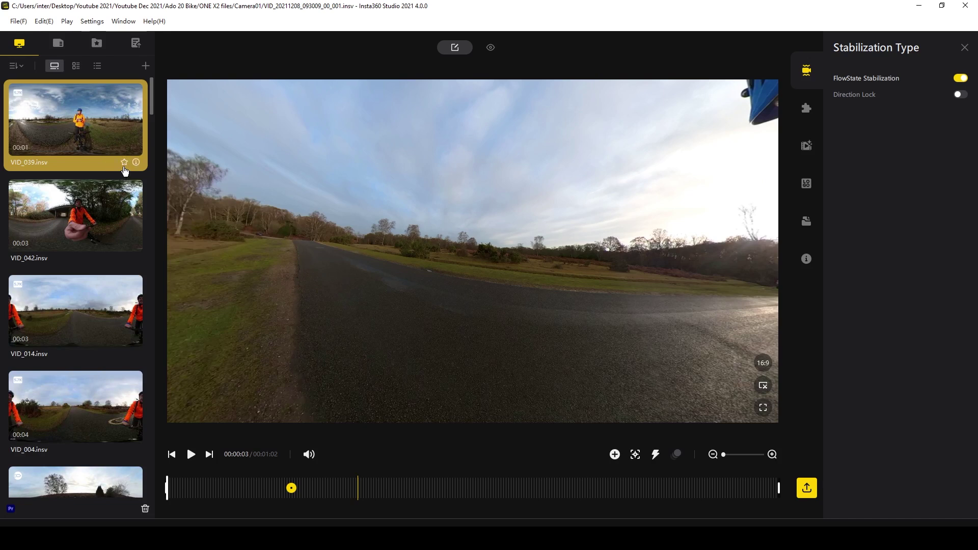
left_click(125, 166)
left_click(96, 44)
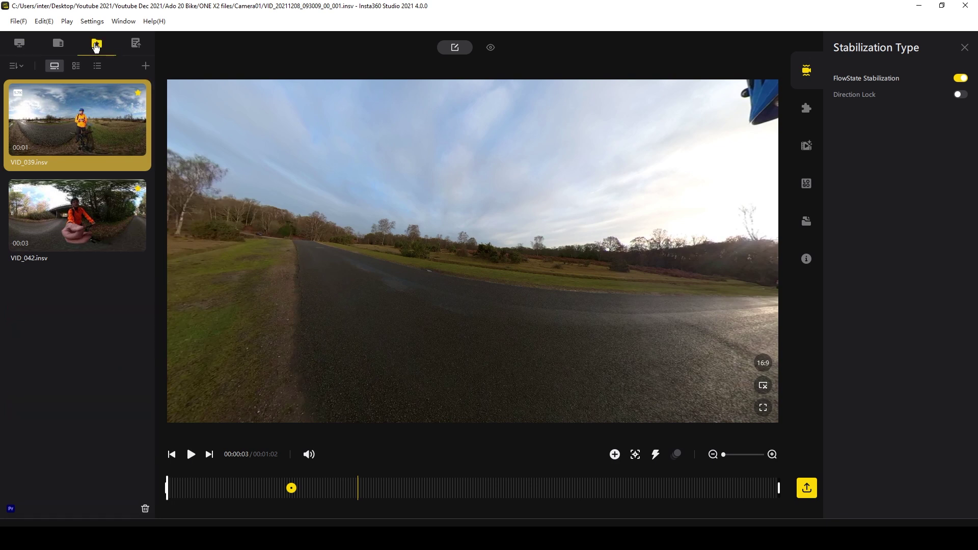
left_click(19, 42)
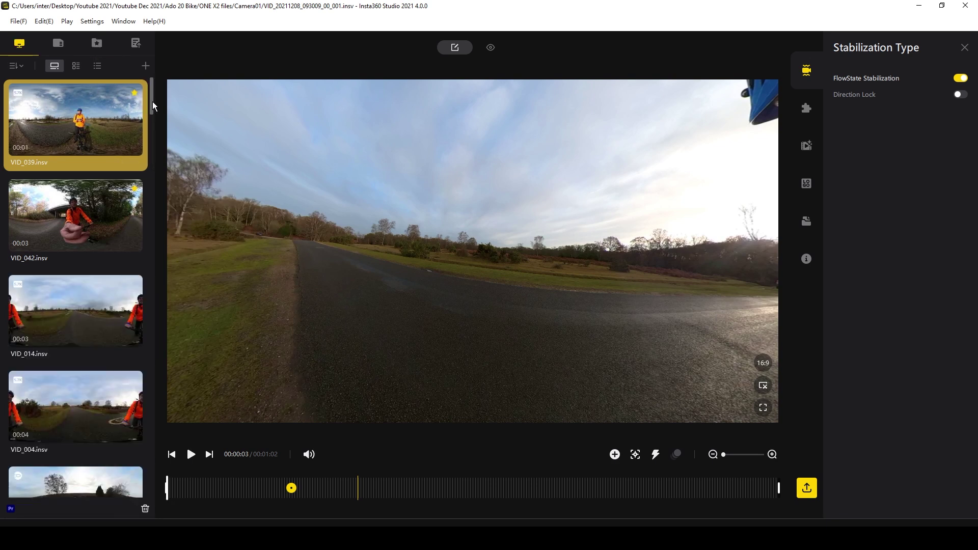
Compare the large thumbnail, detailed thumbnail and list views of the clips, ending on large thumbnails.
left_click_drag(151, 97, 150, 237)
left_click(55, 65)
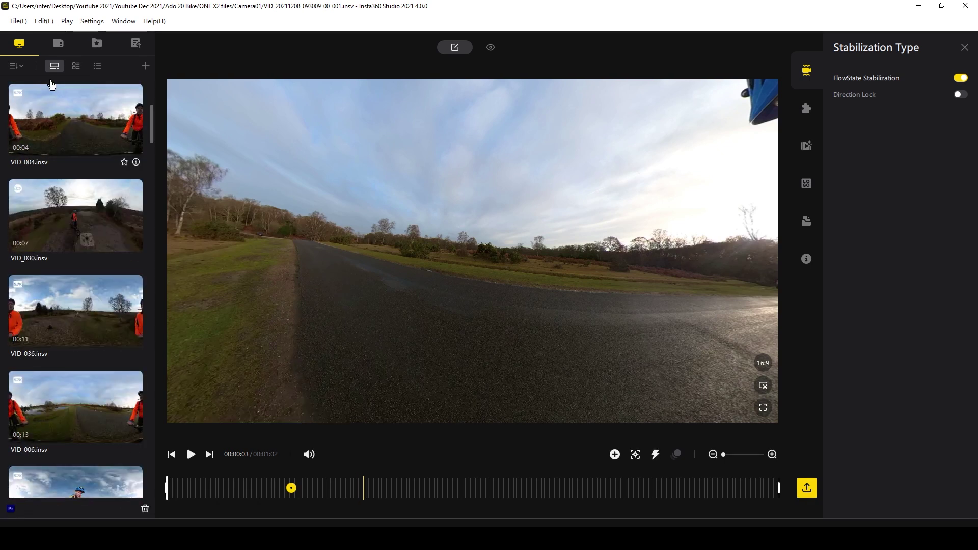
left_click(78, 68)
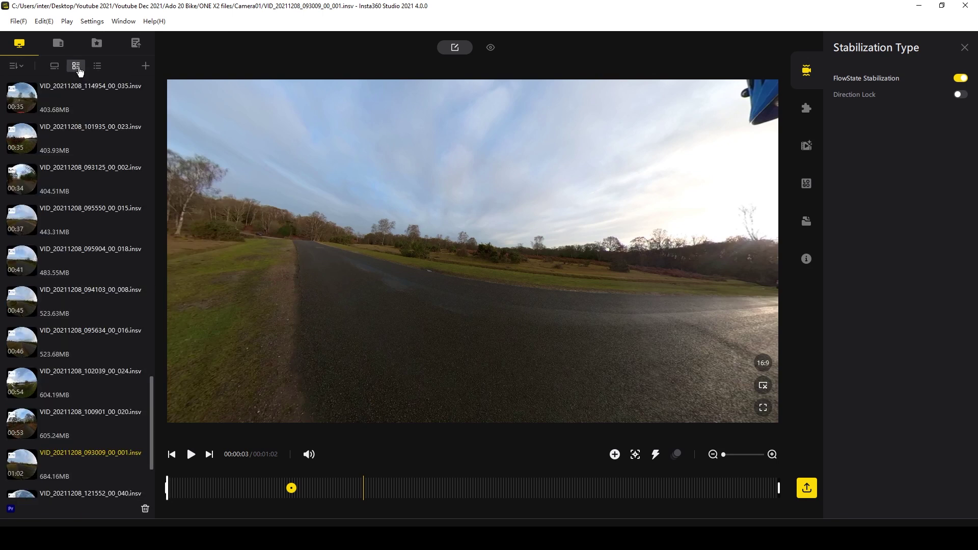
left_click(97, 67)
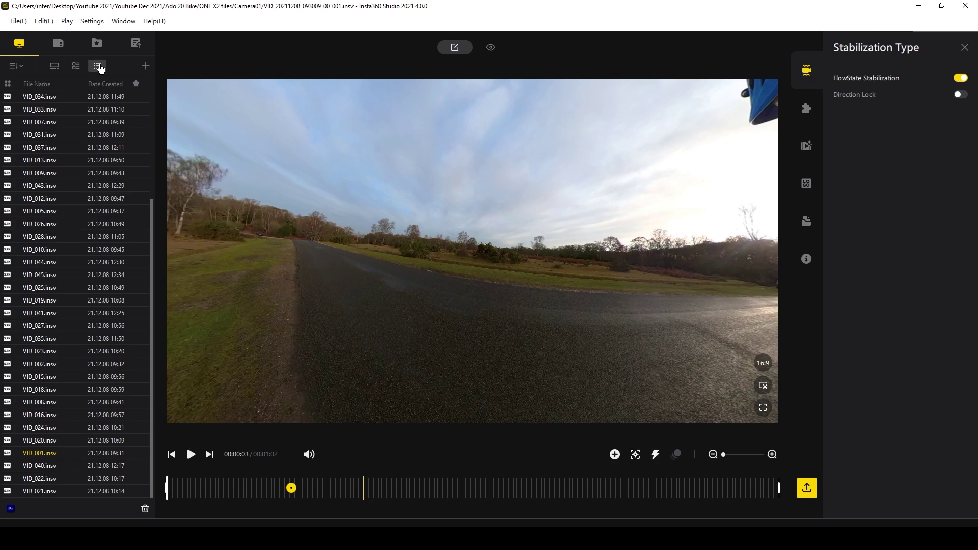
left_click(54, 66)
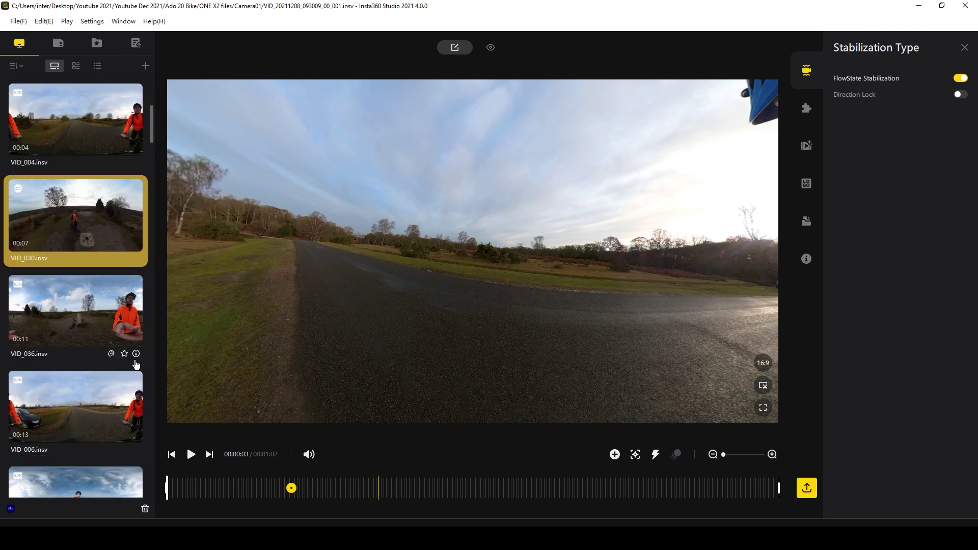
View the file information of VID_036.insv, close it, and select VID_030.insv.
left_click(135, 360)
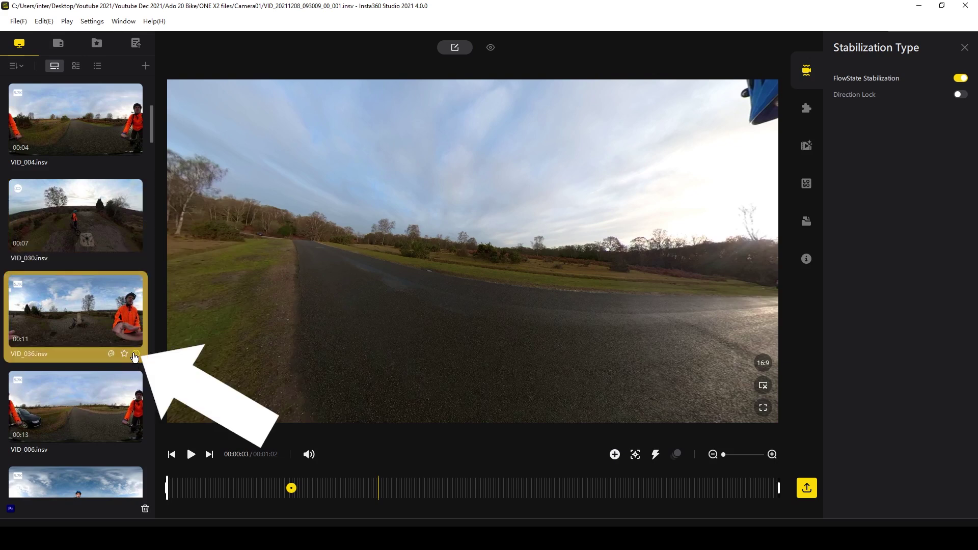
left_click(135, 354)
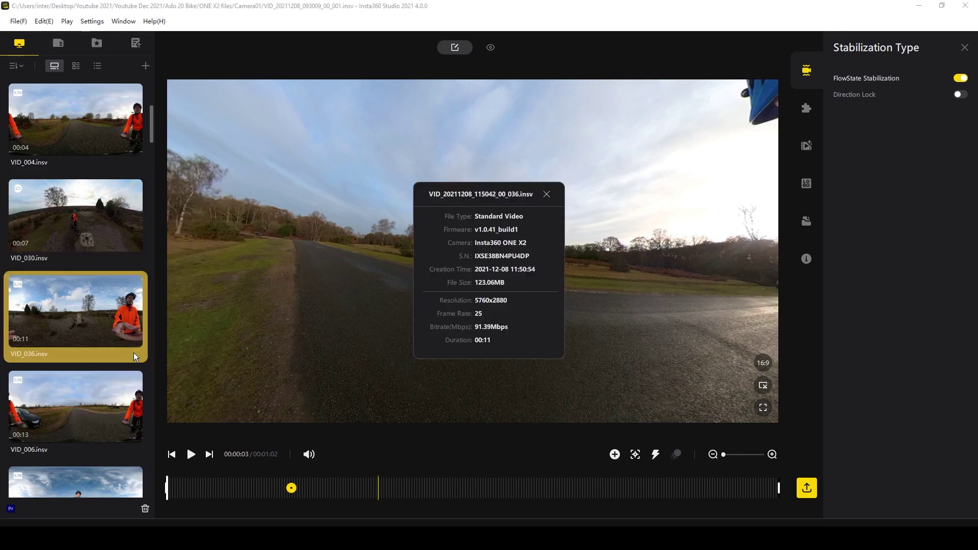
left_click(133, 353)
left_click(111, 215)
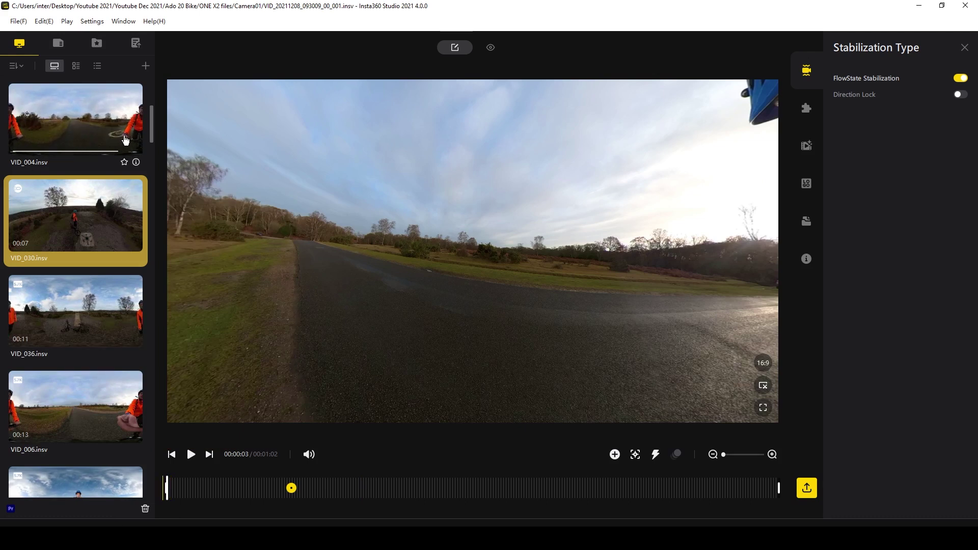
Open VID_021.insv in the 360 viewing mode and turn FlowState Stabilization off and back on.
left_click(43, 139)
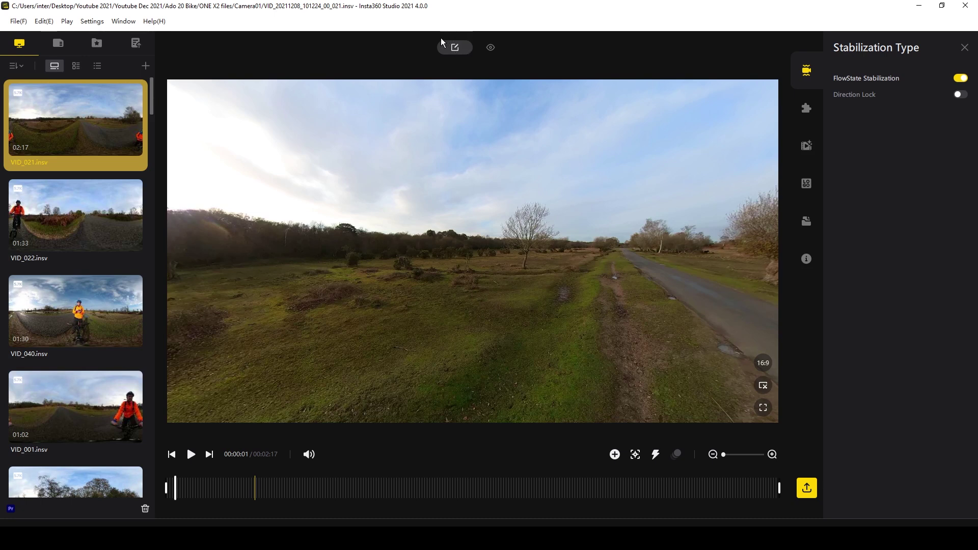
left_click(491, 52)
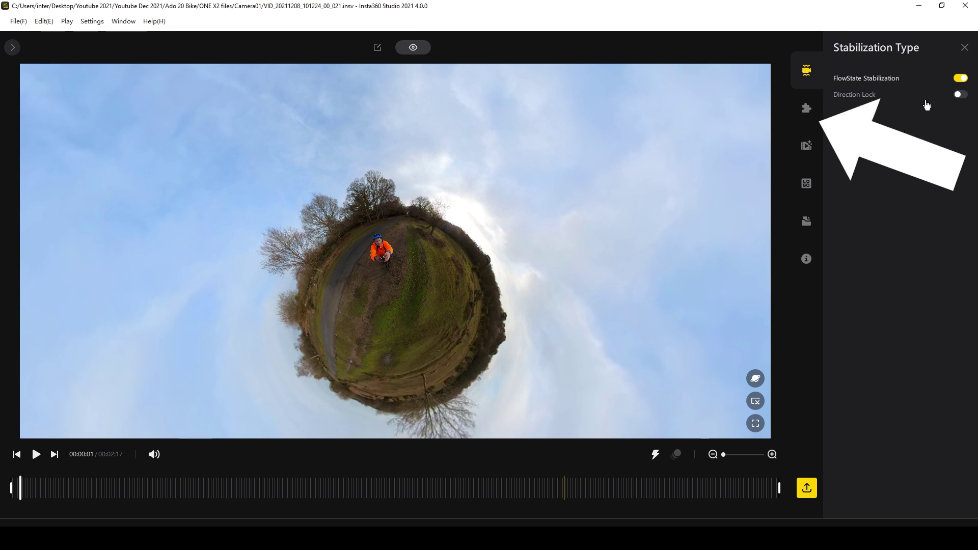
left_click(962, 82)
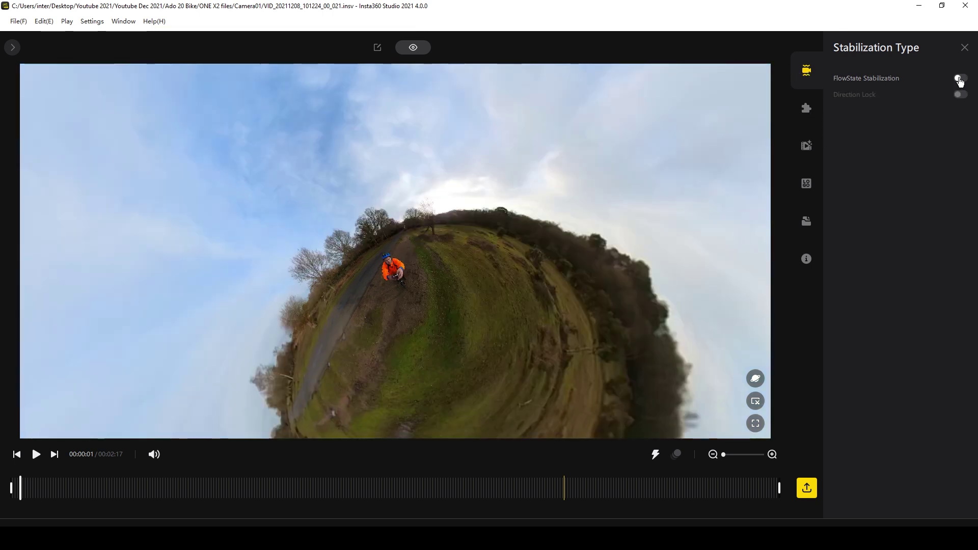
left_click(960, 79)
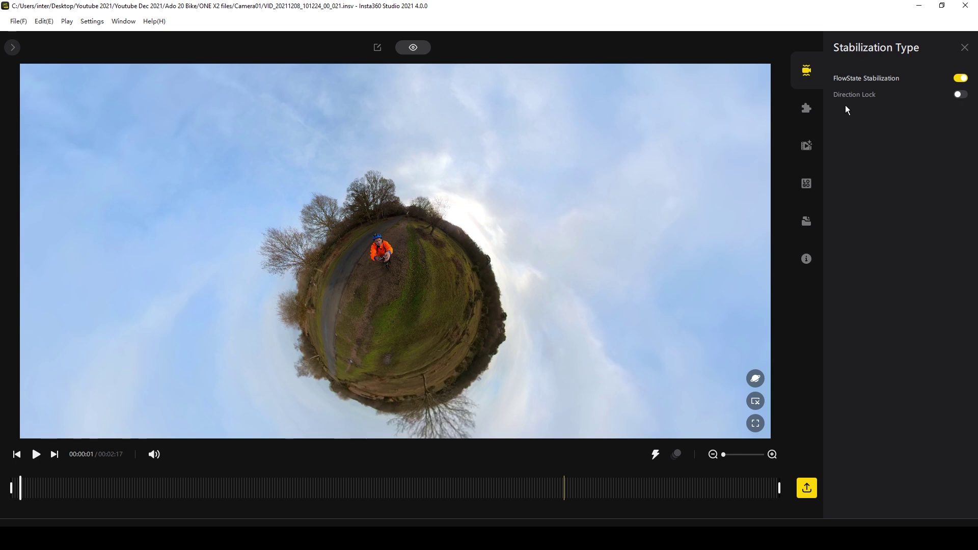
Try the Premium Lens Guards and Dive Case (Above water) stitching types, and return to Normal.
left_click(807, 110)
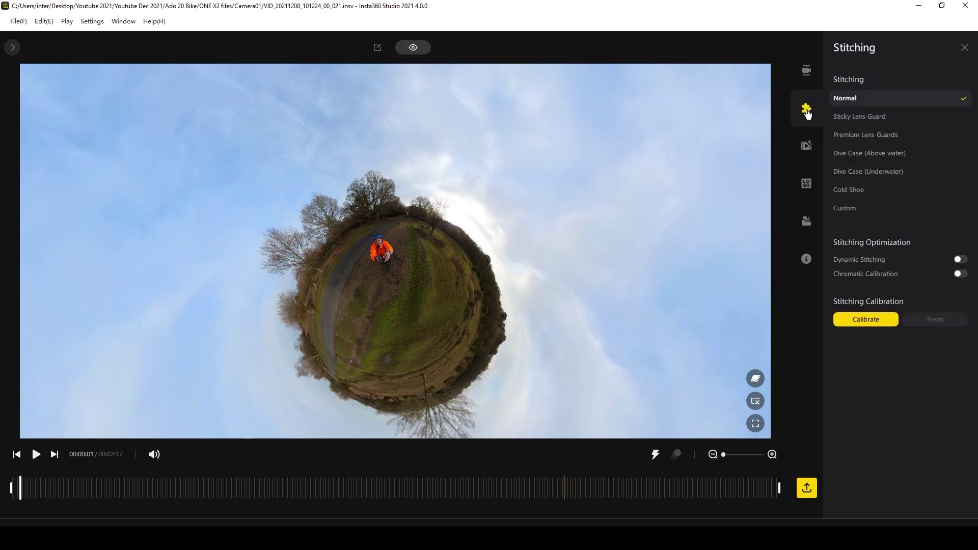
left_click(879, 136)
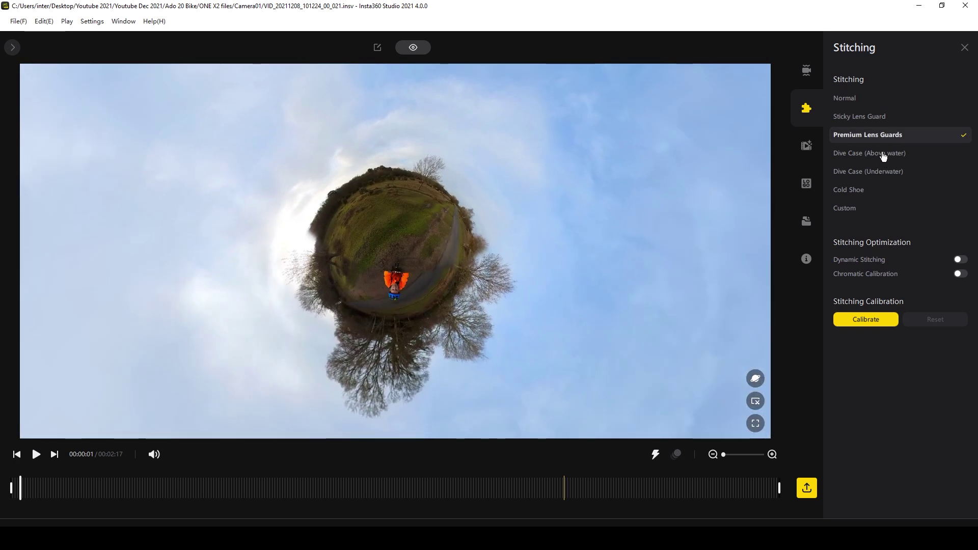
left_click(883, 155)
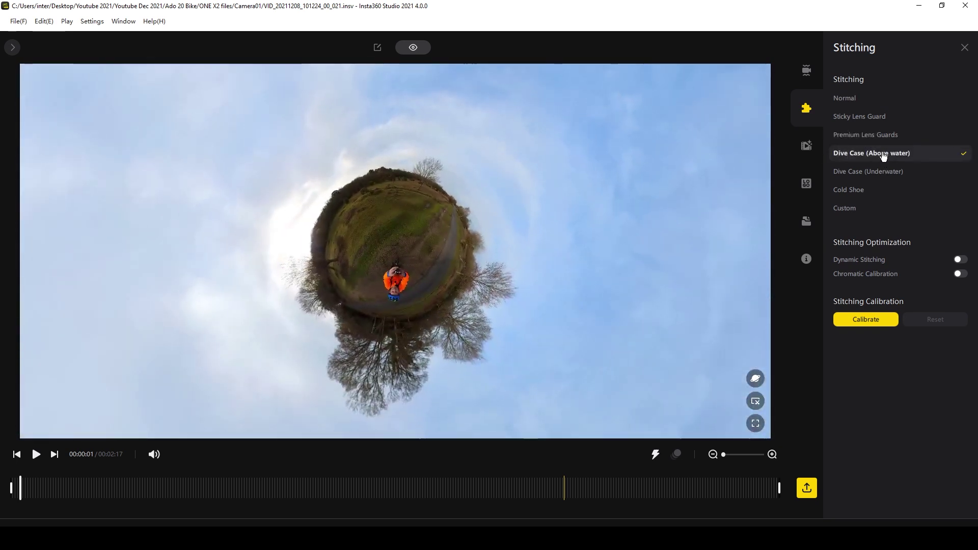
left_click(852, 100)
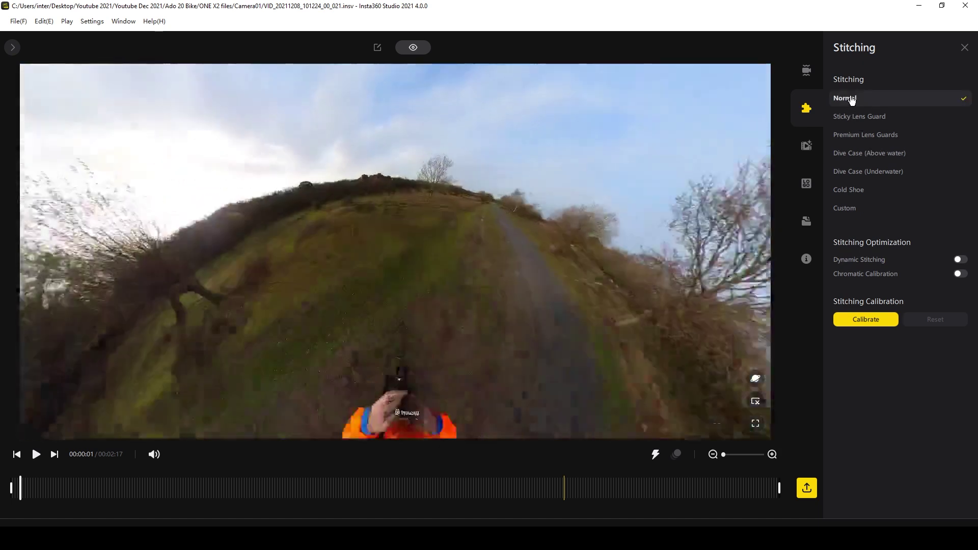
Turn Dynamic Stitching on and off again, and do the same with Chromatic Calibration.
left_click(958, 261)
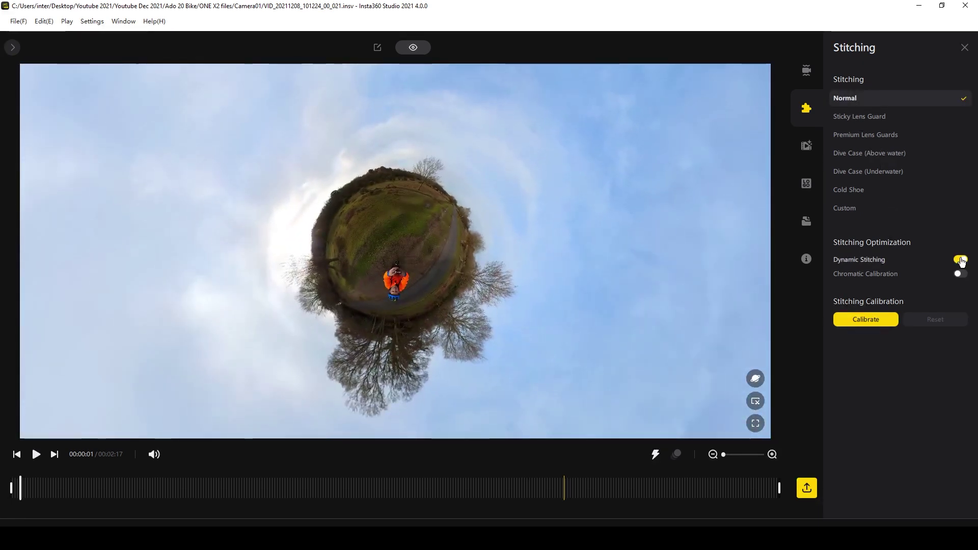
left_click(958, 261)
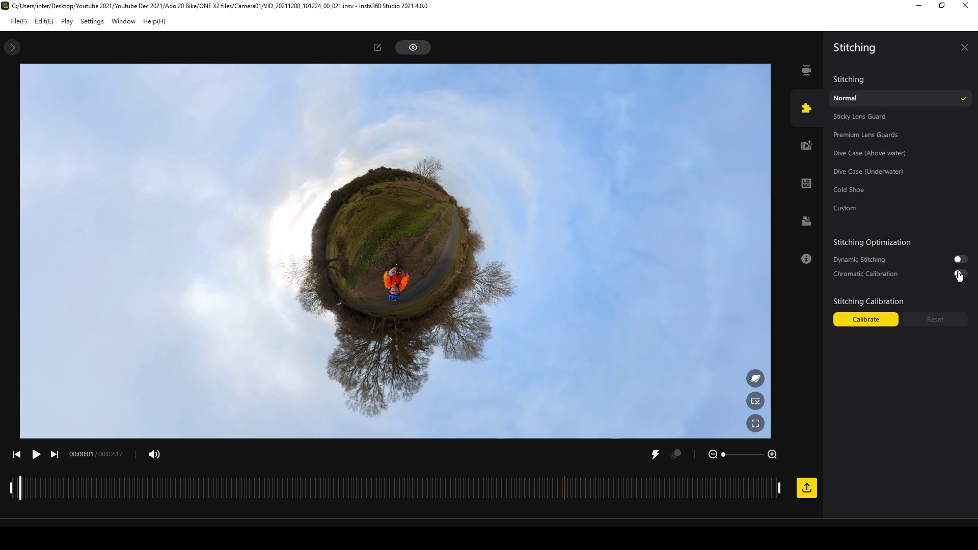
left_click(960, 274)
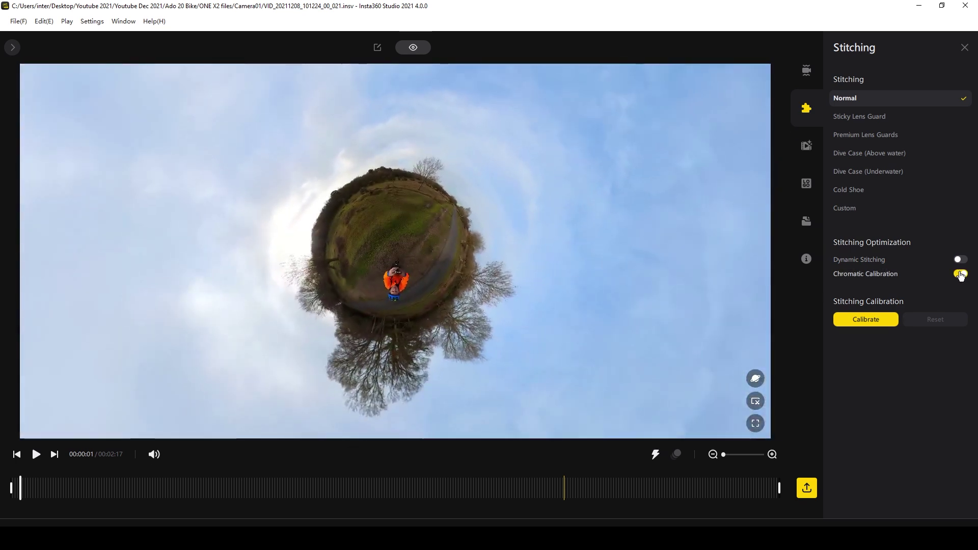
left_click(960, 274)
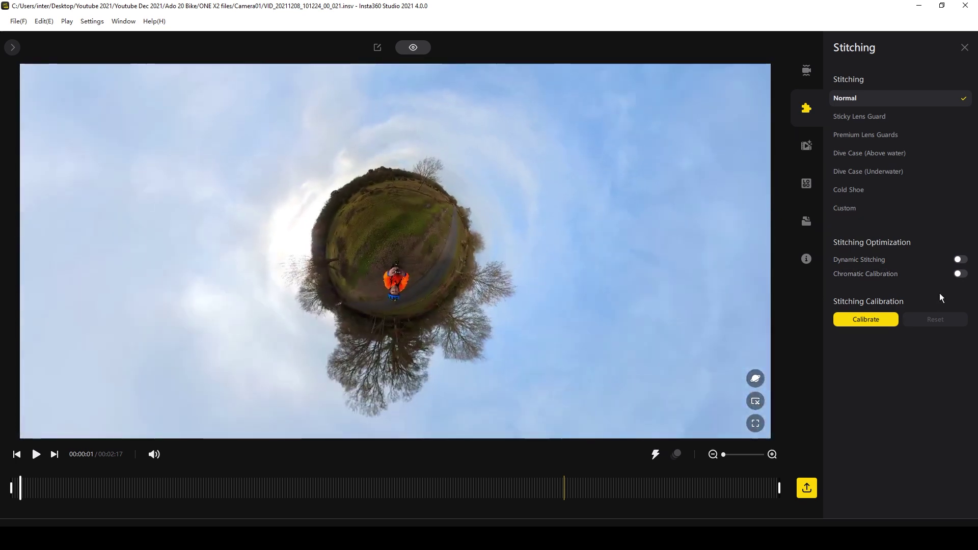
Calibrate the stitching of VID_021.insv at 00:00:47 and open the Media Processing settings.
left_click_drag(564, 487, 274, 484)
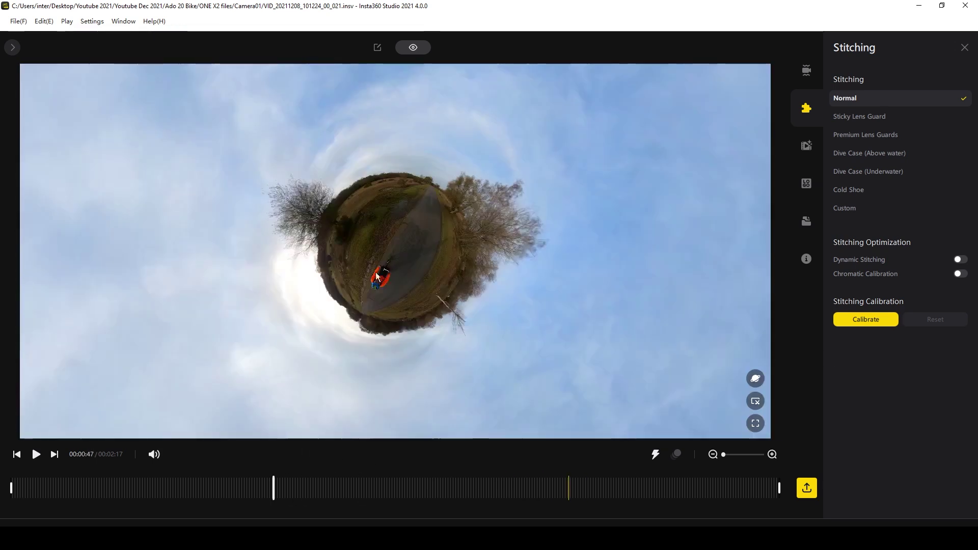
left_click(869, 320)
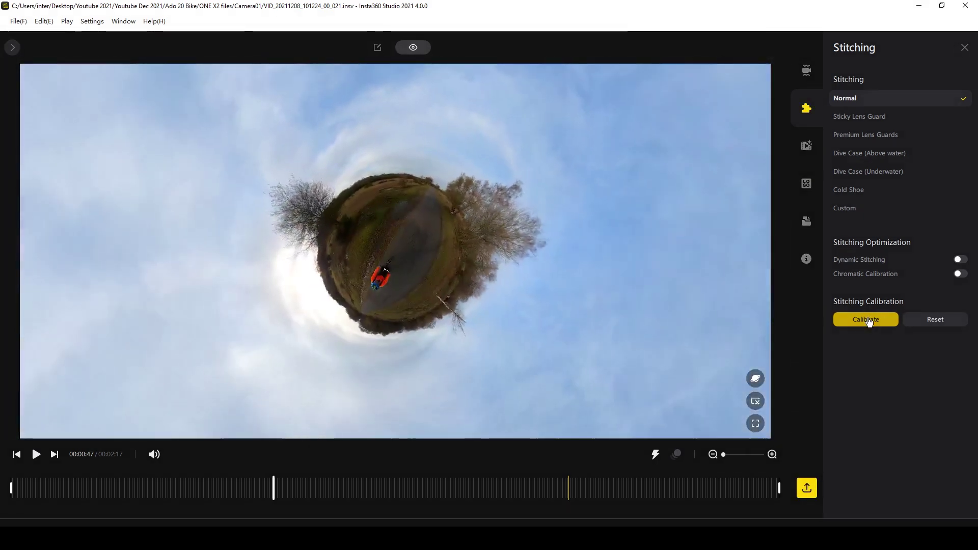
left_click(803, 148)
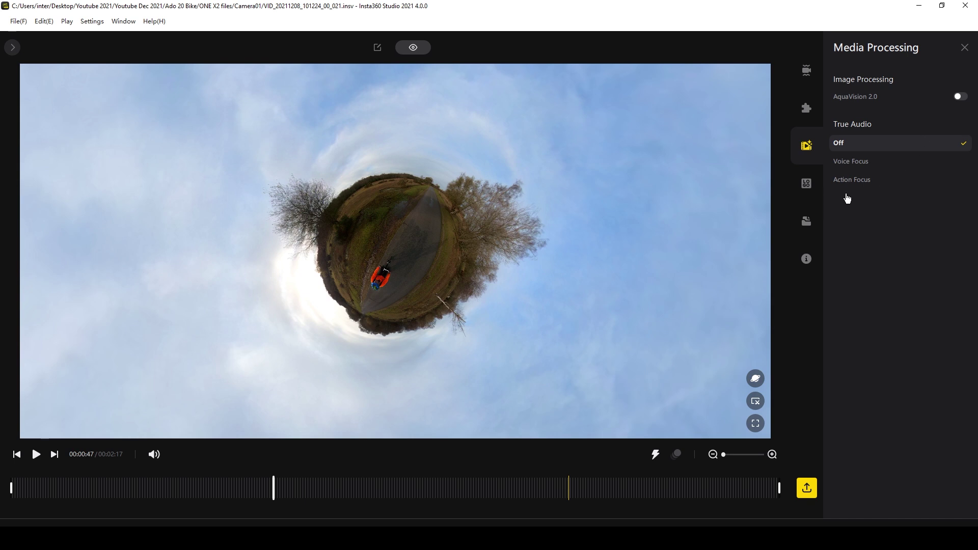
Try logo Style 2, choose Style 4 instead, and enlarge the logo to 100%.
left_click(806, 184)
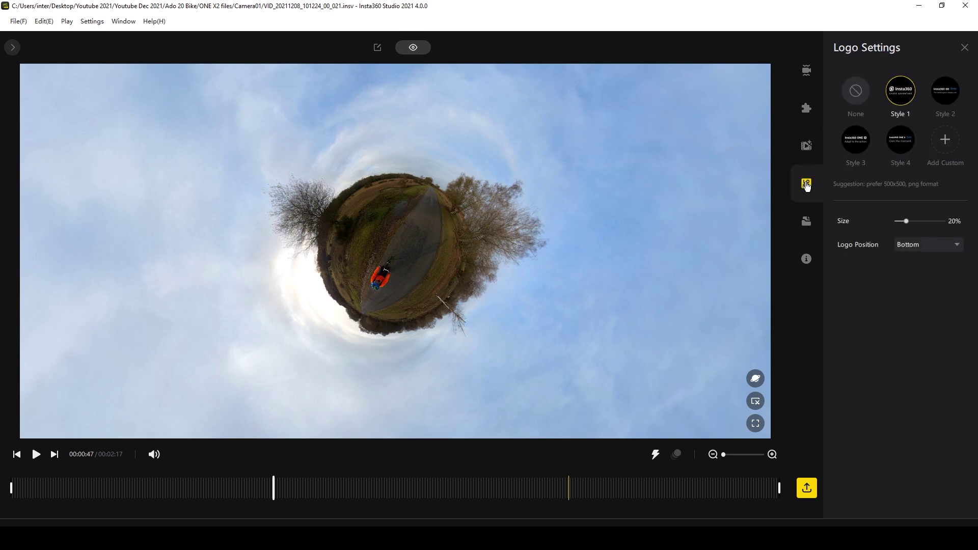
left_click(941, 87)
left_click(901, 140)
left_click_drag(915, 222, 947, 221)
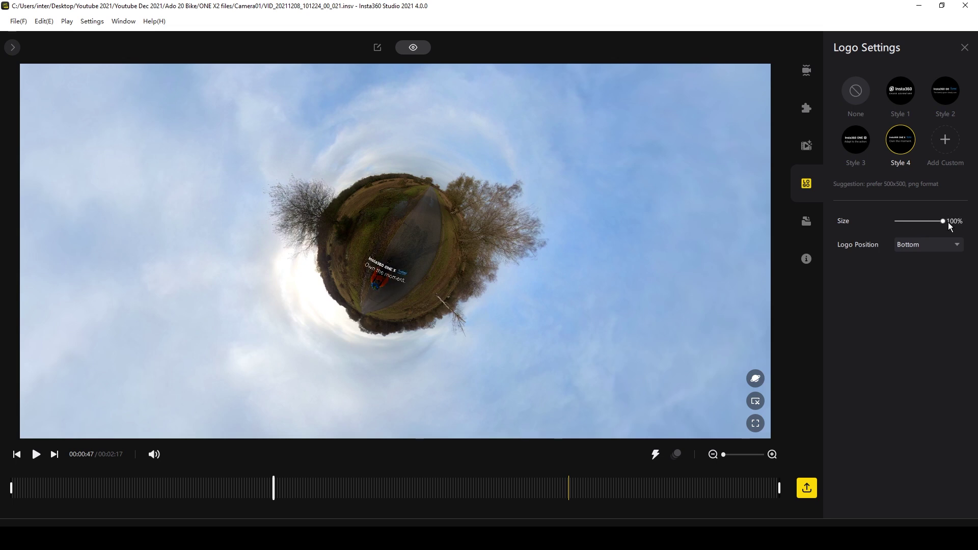
Try the Top logo position and set the logo position to Left.
left_click(957, 245)
left_click(938, 272)
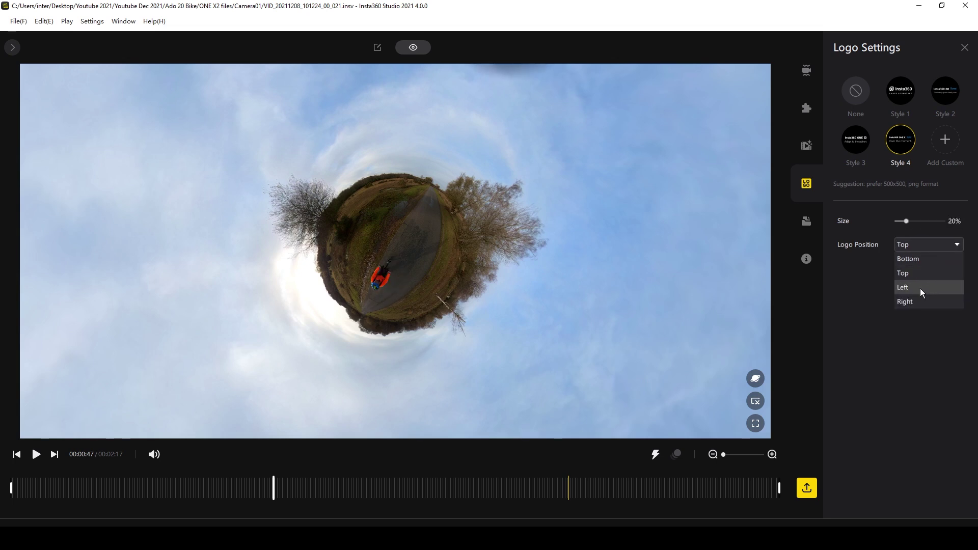
left_click(923, 291)
left_click(958, 247)
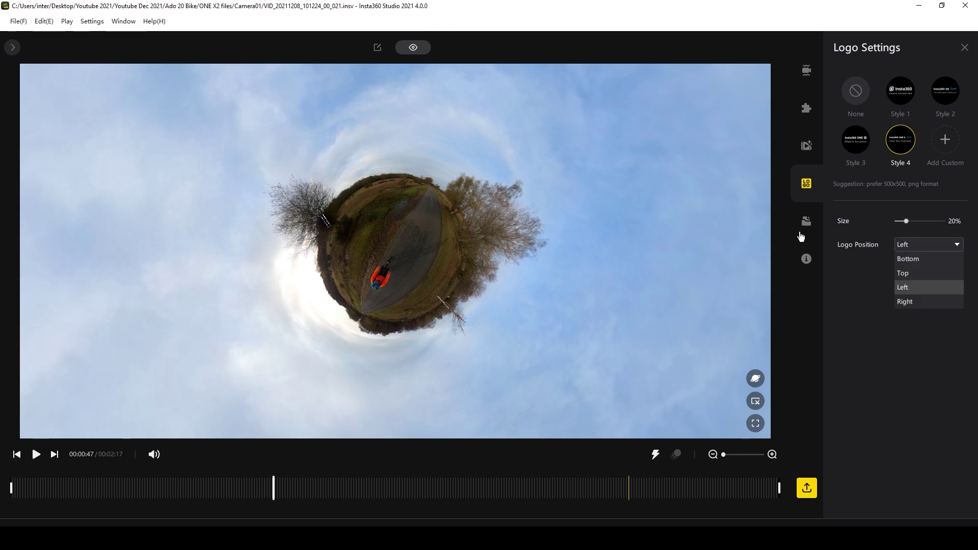
Enter Please Subscribe as the first project's name, and create a second project named Please Like This Video.
left_click(808, 225)
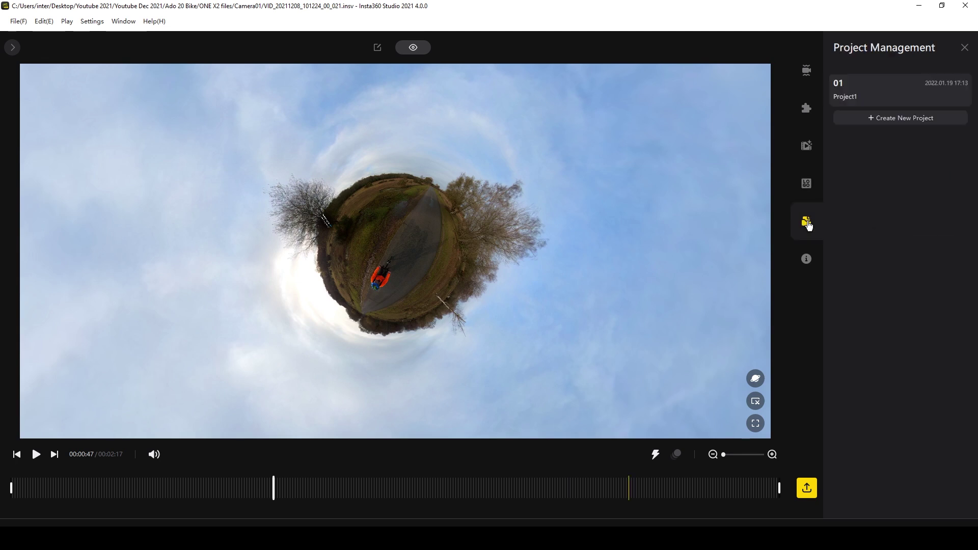
left_click(852, 98)
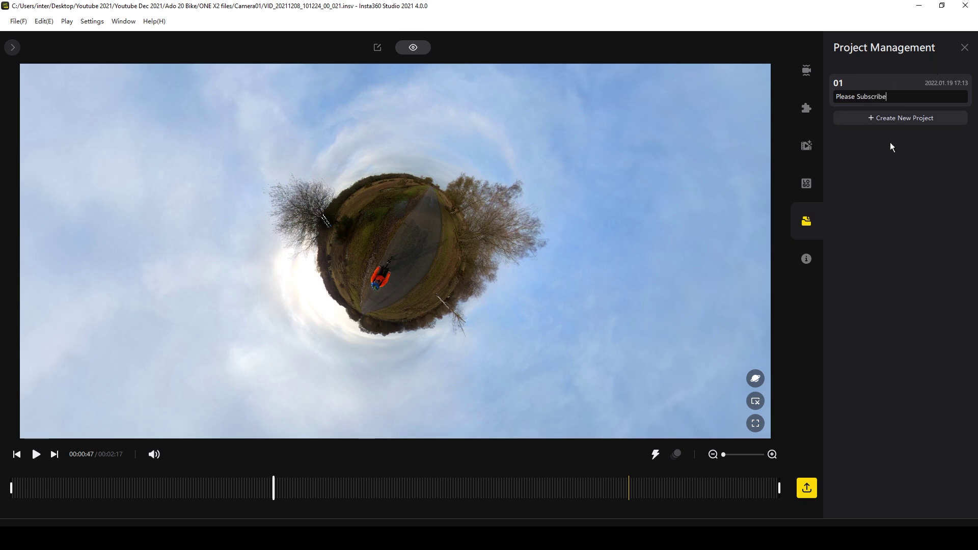
left_click(873, 119)
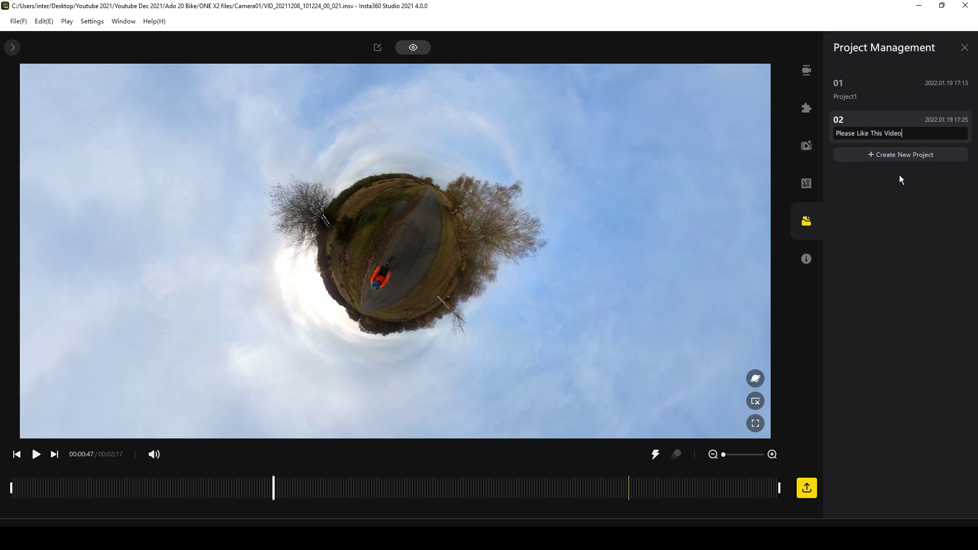
View the file properties of VID_021.insv and close the settings panel.
left_click(807, 260)
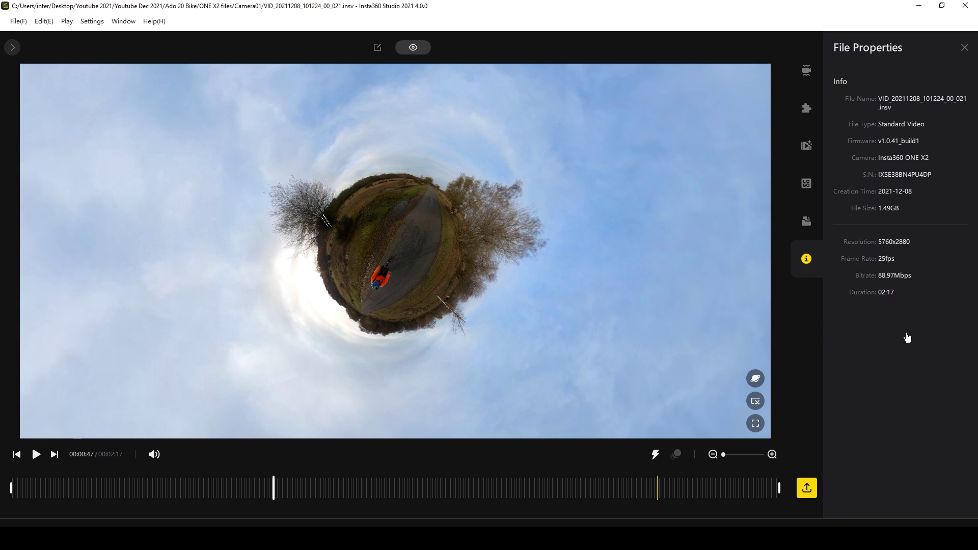
left_click(965, 49)
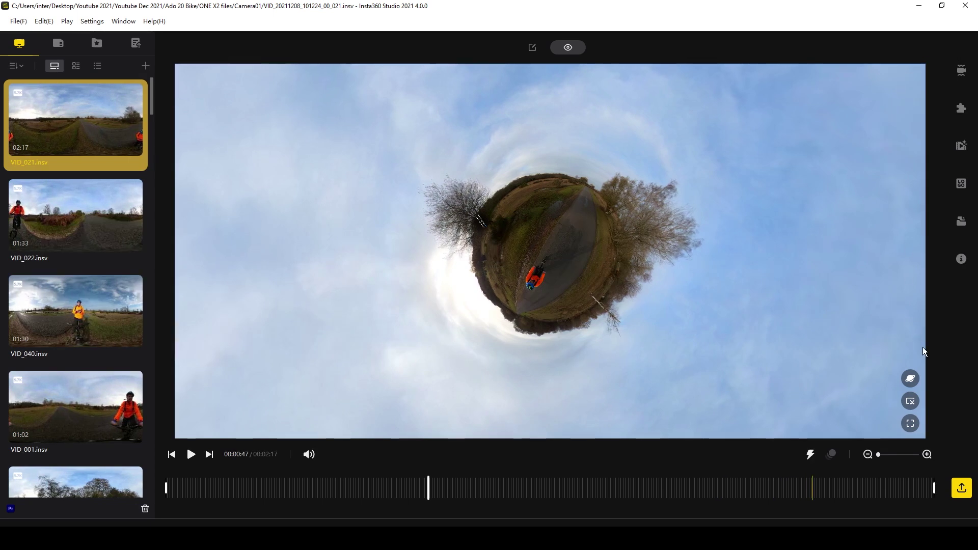
Change the preview from the tiny planet view to a regular perspective and play a short stretch of the clip.
left_click(911, 378)
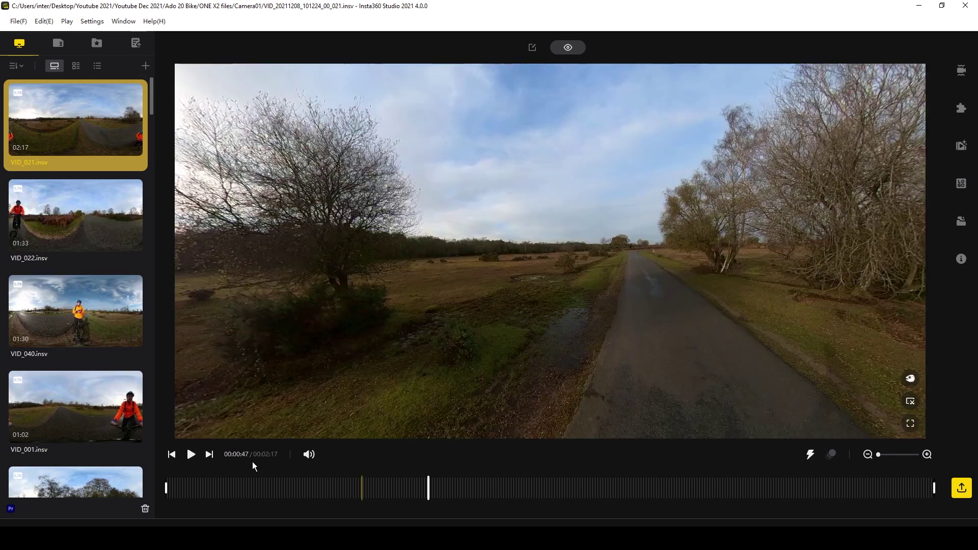
left_click(191, 455)
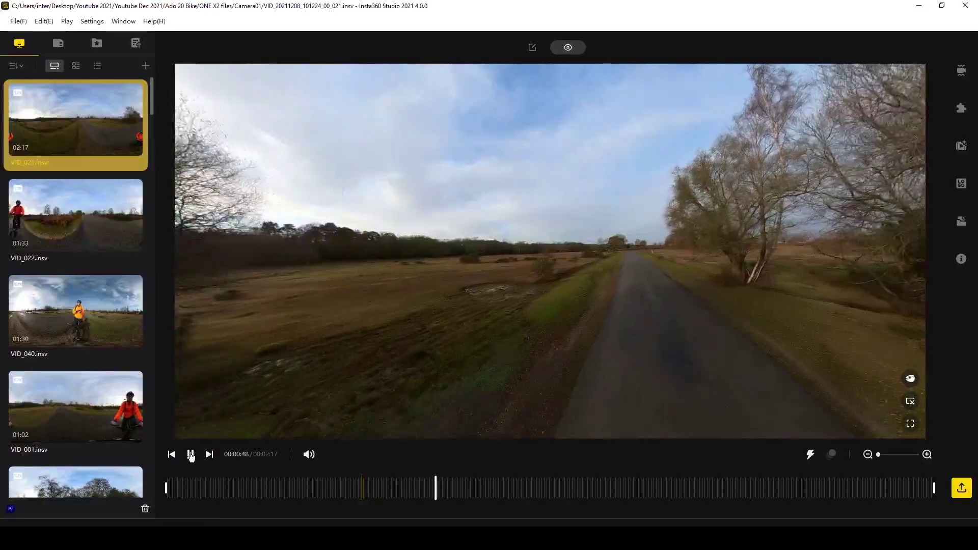
left_click(191, 455)
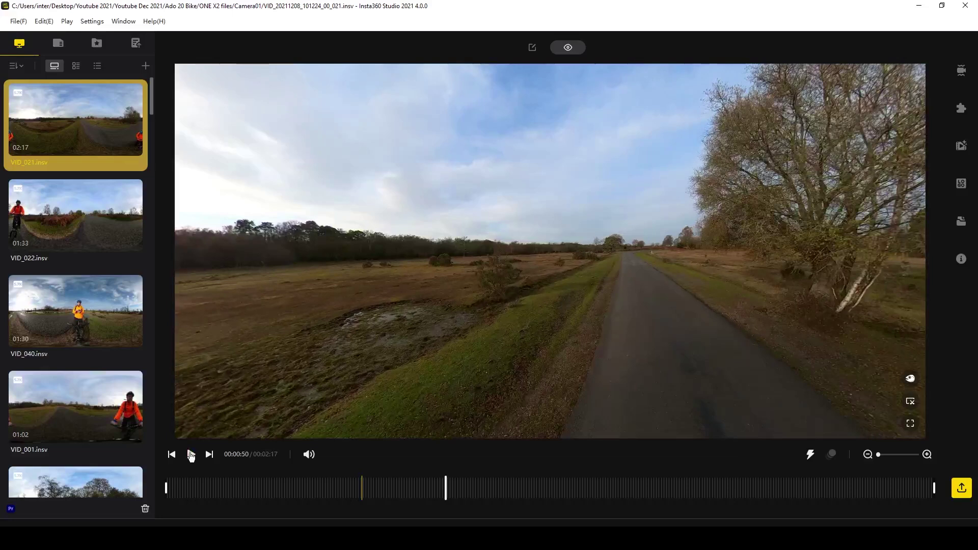
Jump to the end of VID_021.insv, and view the preview in full screen before returning to the normal window.
left_click(932, 488)
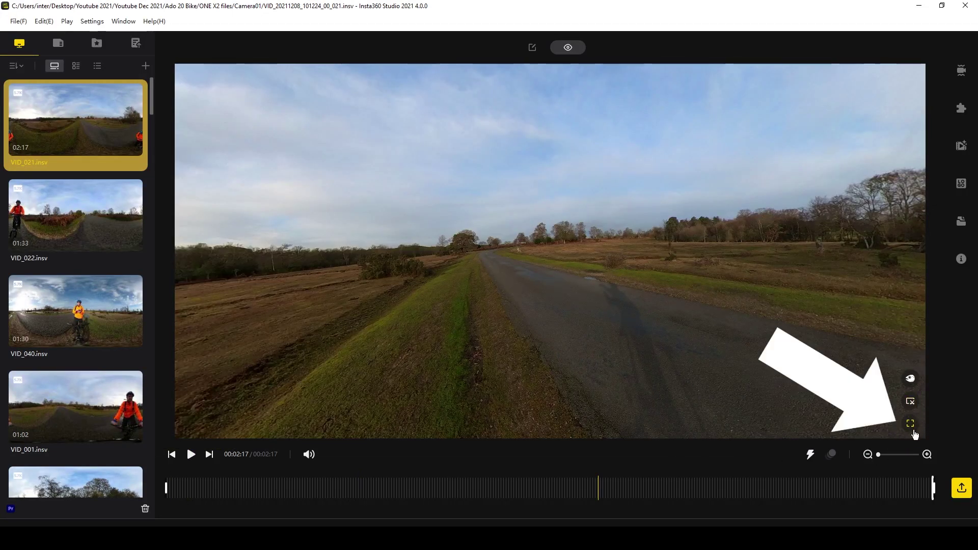
left_click(910, 423)
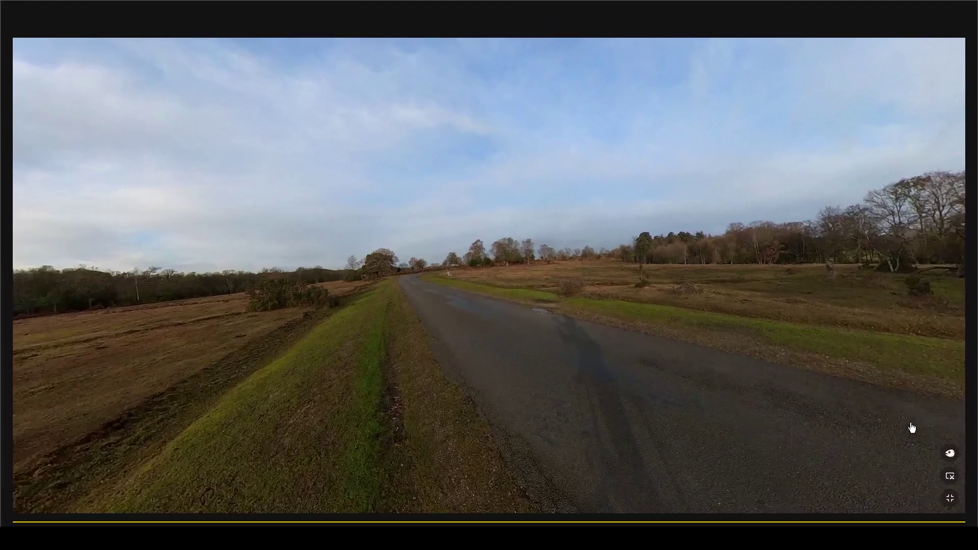
left_click(951, 499)
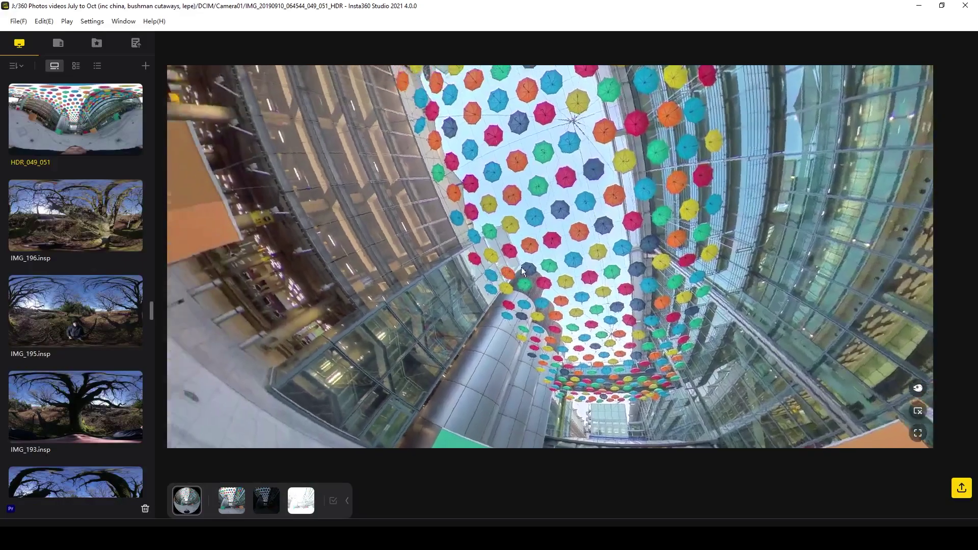
Look around the HDR_049_051 photo in several directions and zoom the picture in and back out.
left_click_drag(521, 267, 659, 289)
left_click_drag(600, 173, 392, 301)
left_click_drag(573, 172, 524, 225)
left_click_drag(667, 258, 576, 235)
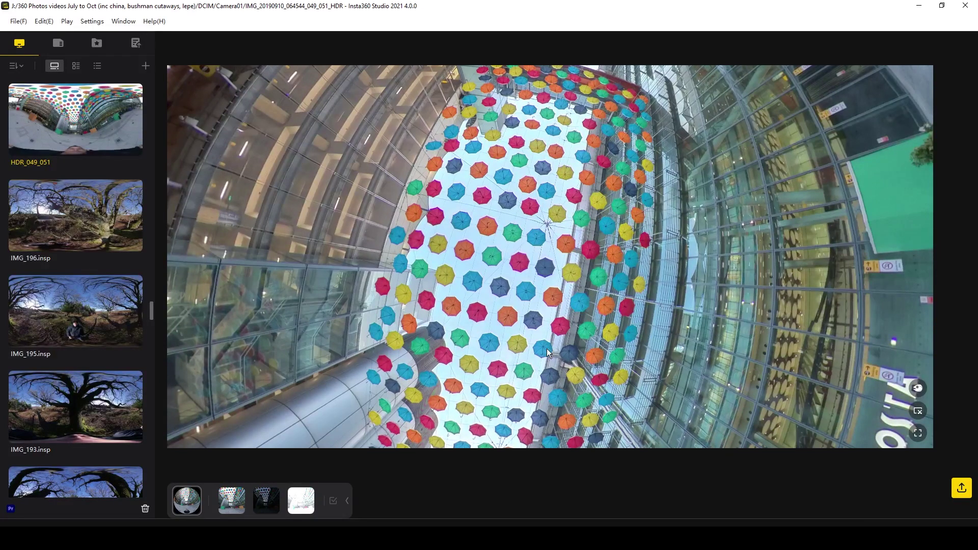
scroll(546, 348, "up", 5)
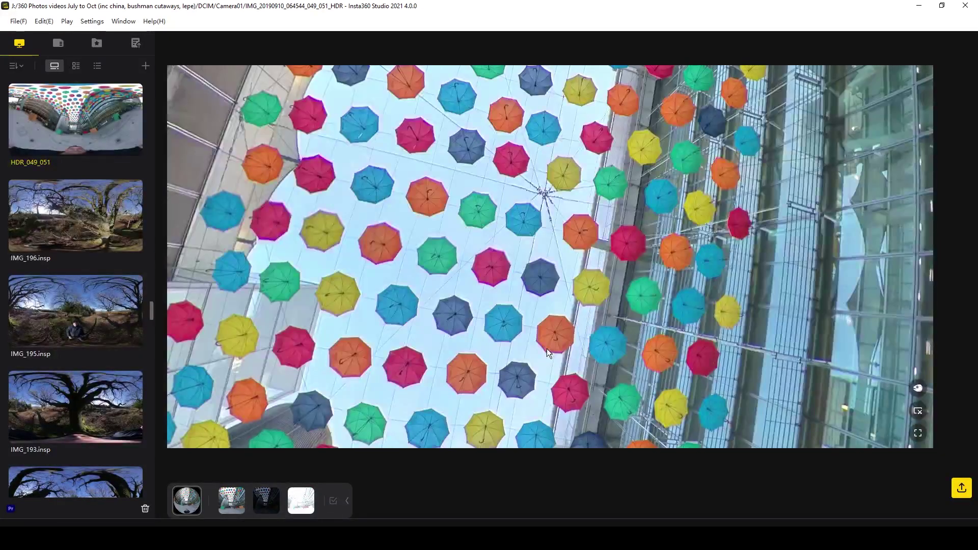
scroll(547, 350, "down", 6)
scroll(547, 347, "down", 4)
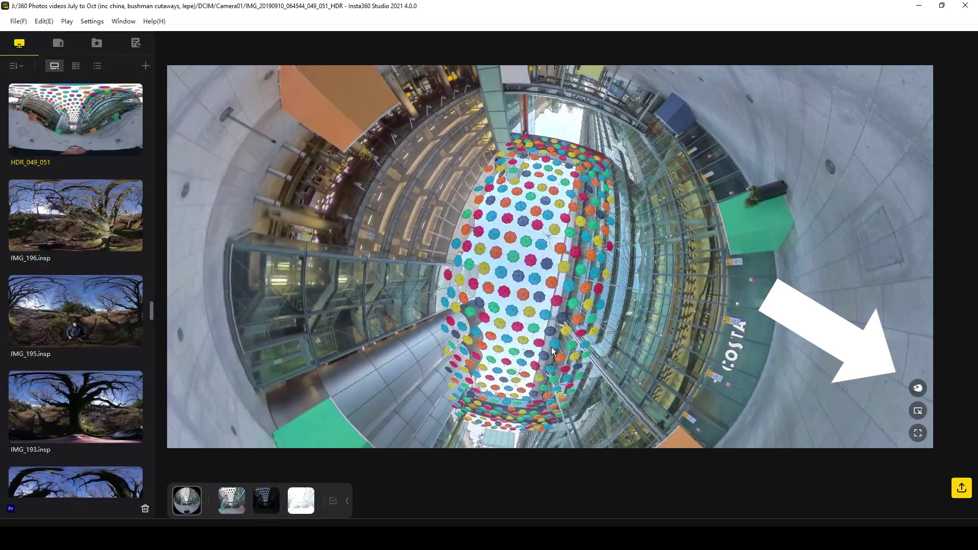
Switch the HDR_049_051 photo to the tiny planet view and on to the crystal ball view.
left_click(917, 389)
left_click(838, 388)
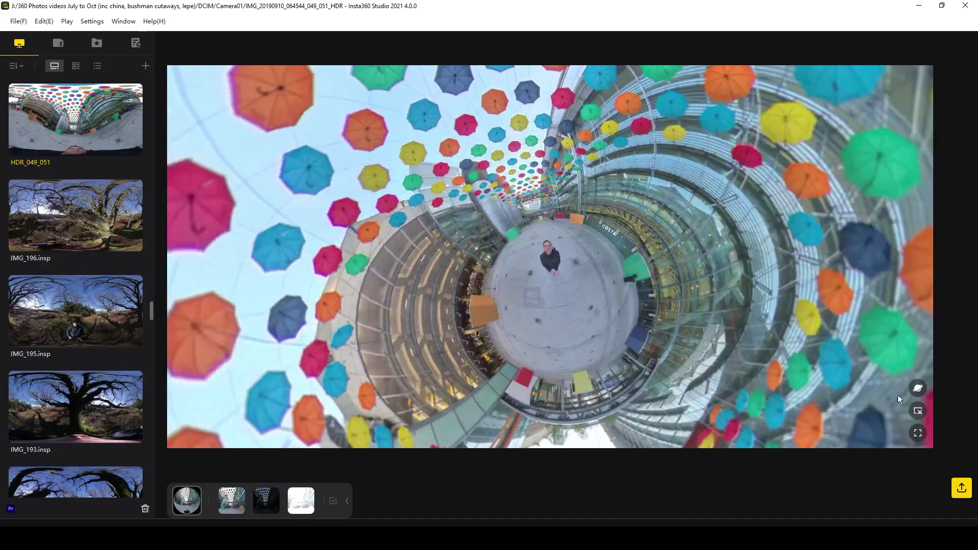
left_click(917, 388)
left_click(855, 390)
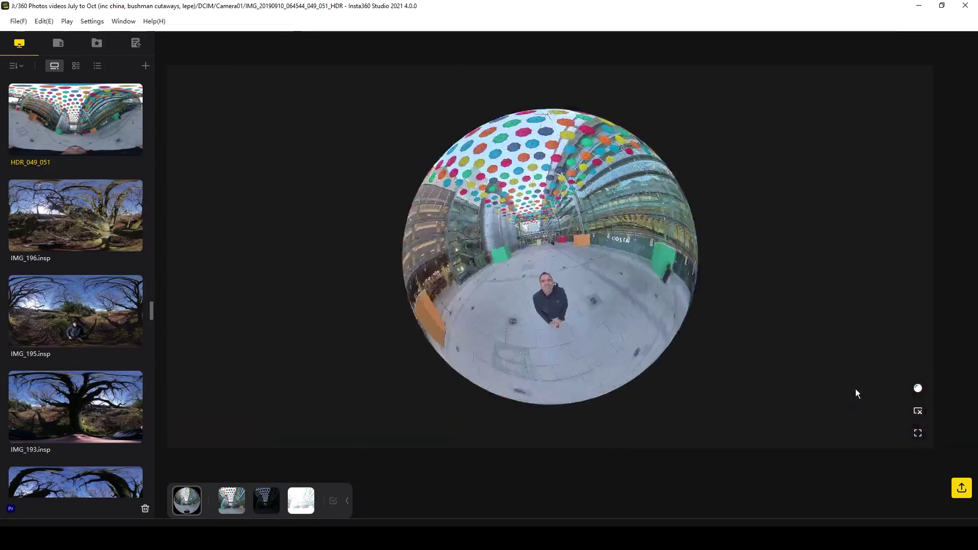
View the HDR_049_051 photo in perspective and as a tiny planet, turn the tiny planet around, and reset the view.
left_click(917, 389)
left_click(875, 389)
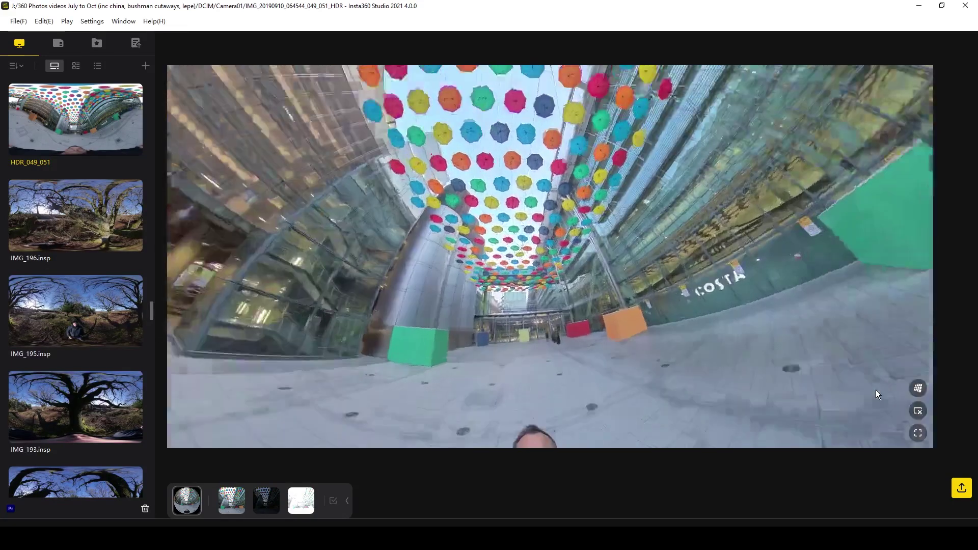
left_click(917, 389)
left_click(894, 391)
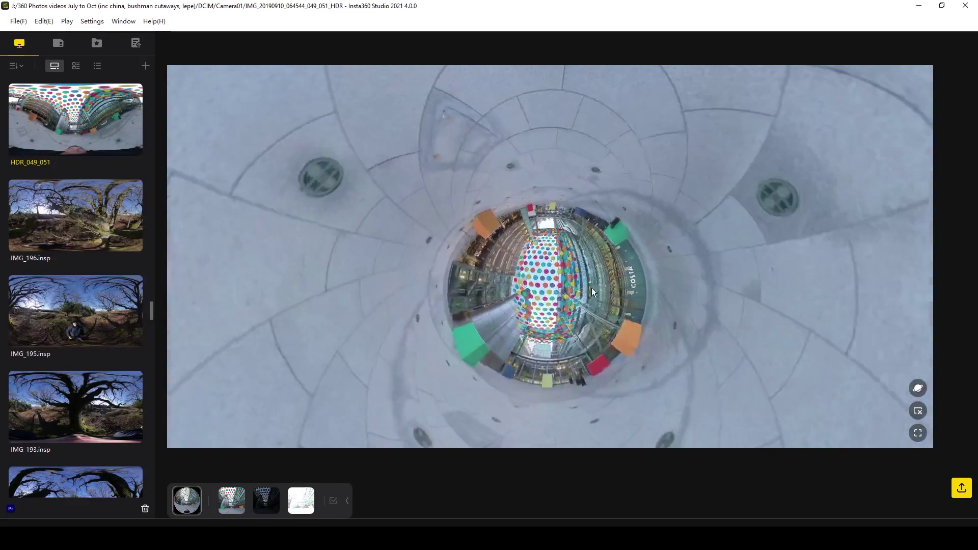
left_click_drag(594, 303, 561, 294)
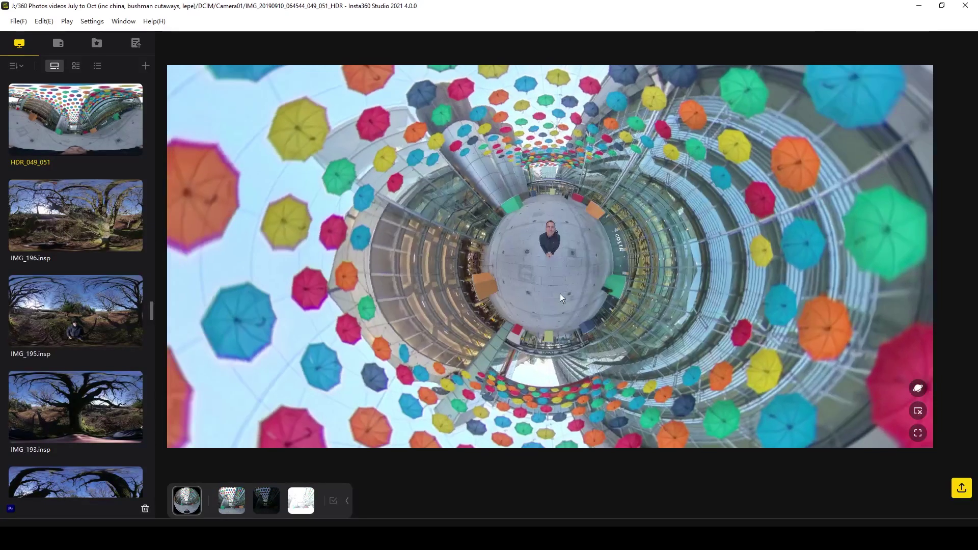
left_click(917, 412)
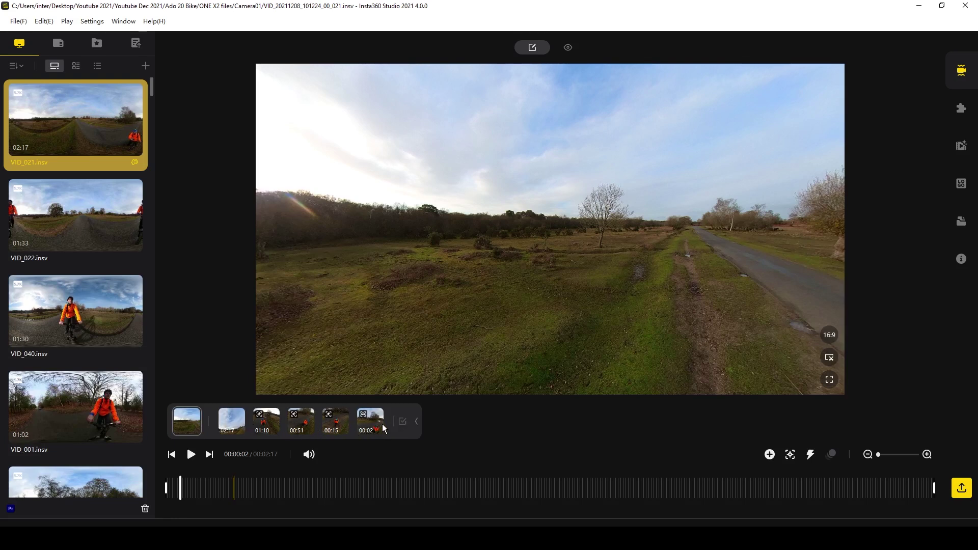
Open VID_002.insv, switch to VID_001.insv, and play its opening moment.
left_click(103, 203)
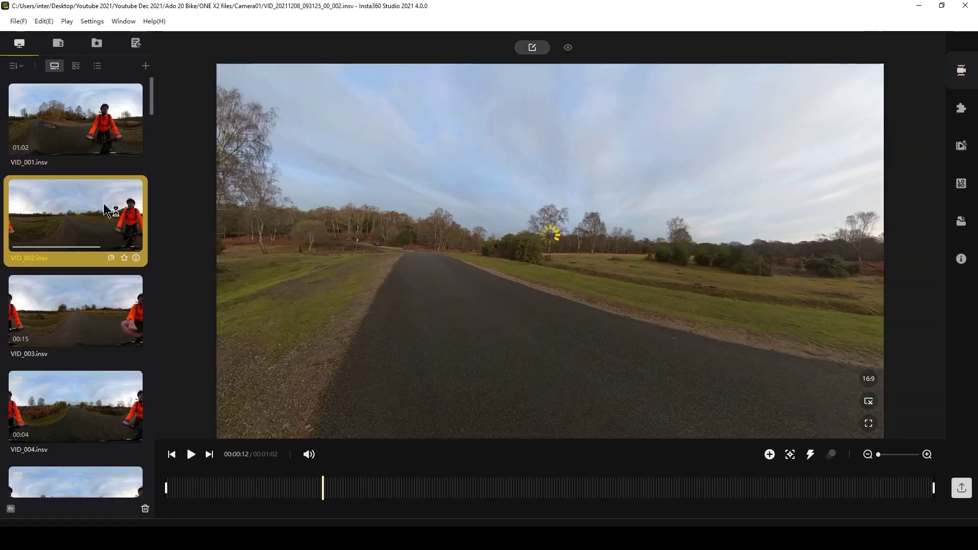
left_click(63, 122)
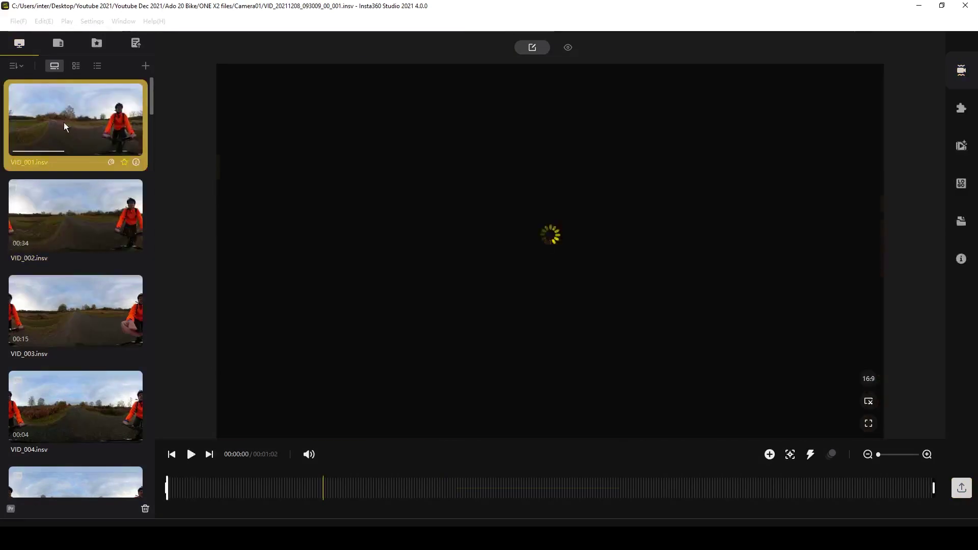
key("space")
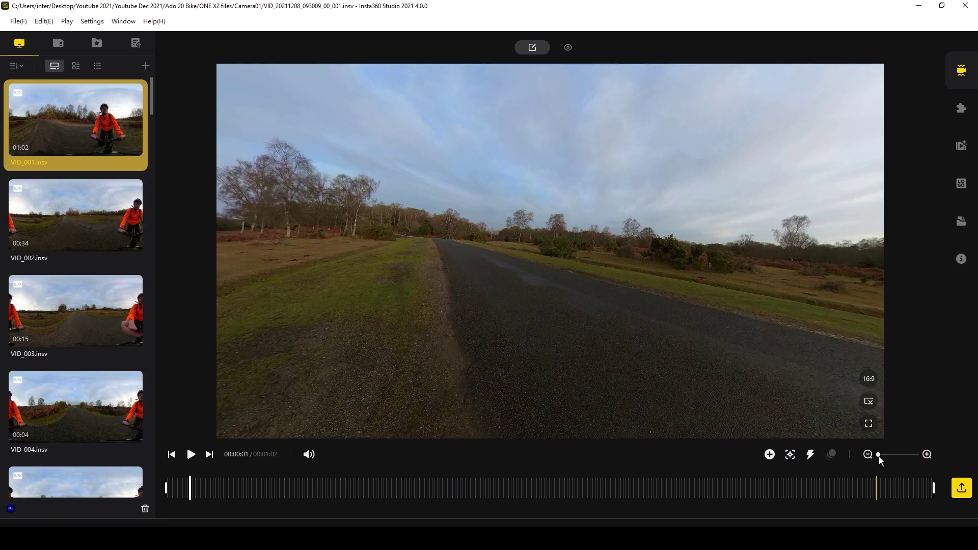
Zoom the VID_001.insv timeline fully in, scroll back and forth along it, and preview a point inside it.
mouse_move(878, 455)
left_mouse_down()
mouse_move(913, 456)
mouse_move(878, 455)
left_mouse_up()
scroll(742, 494, "up", 5)
left_click_drag(213, 515, 382, 514)
left_click_drag(504, 518, 398, 517)
left_click_drag(321, 514, 312, 518)
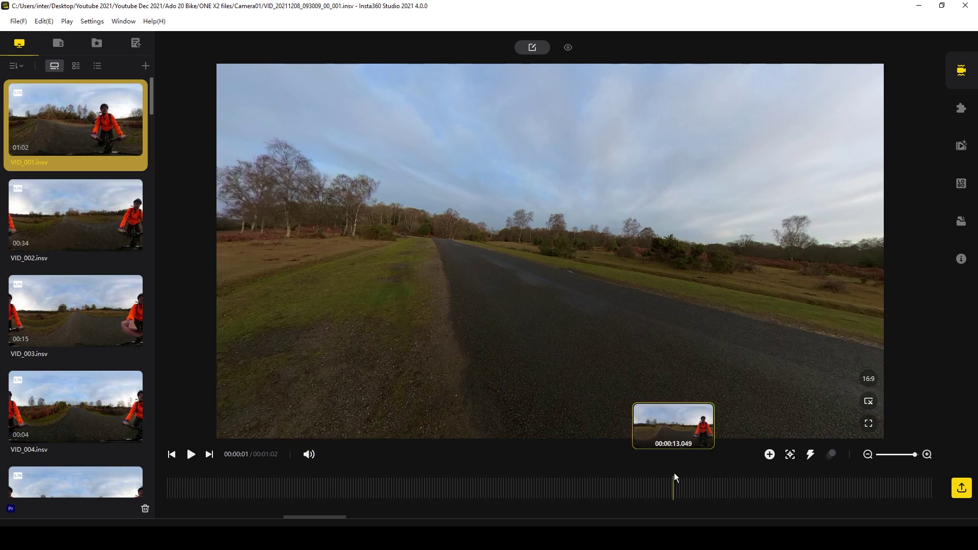
left_click(460, 488)
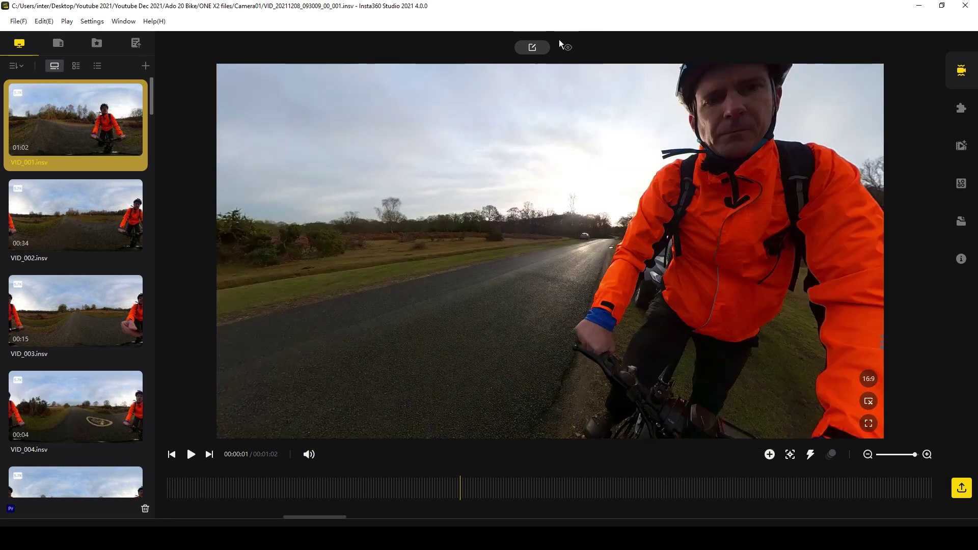
Switch VID_001.insv to the 360 preview, turn the tiny planet upright, and try each viewing mode, finishing on the natural view.
left_click(569, 50)
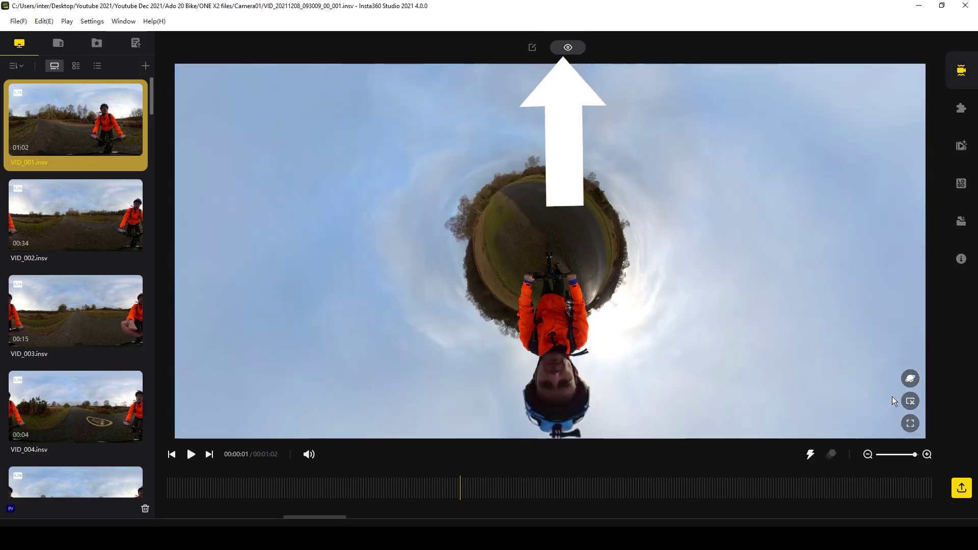
left_click_drag(818, 353, 392, 370)
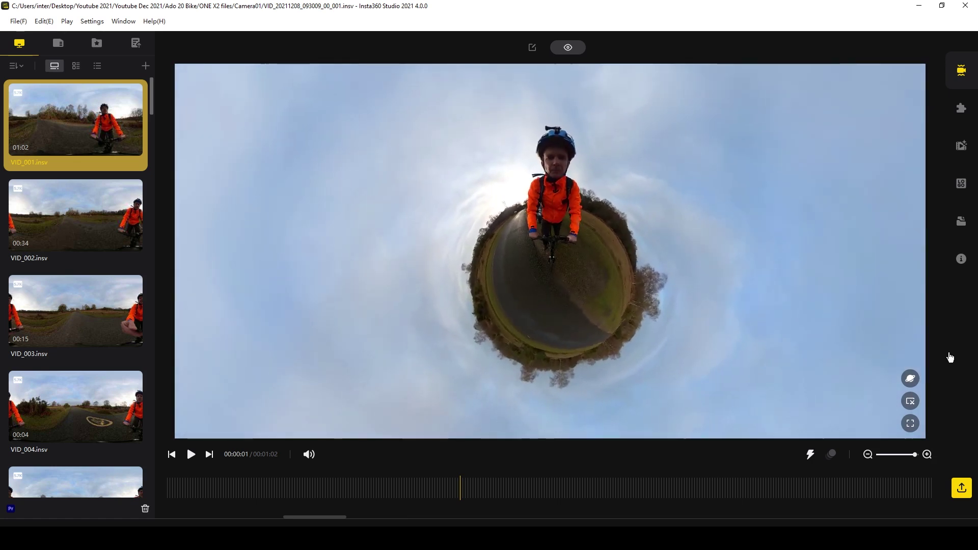
mouse_move(910, 379)
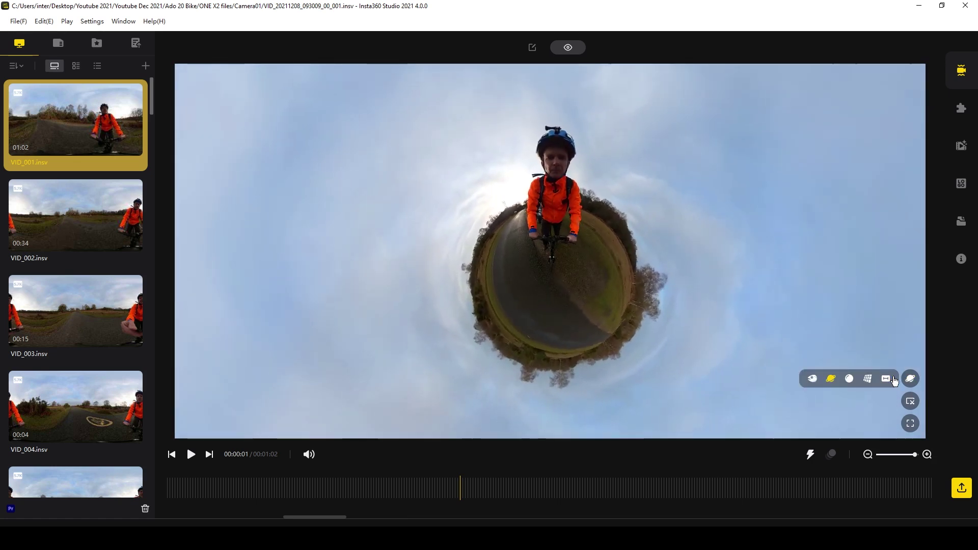
left_click(889, 378)
mouse_move(910, 380)
left_click(870, 378)
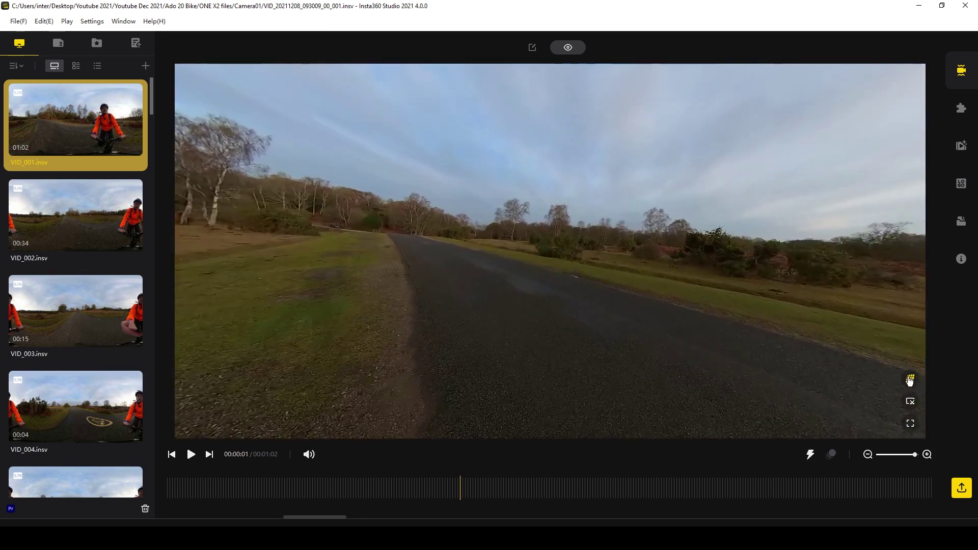
left_click(851, 381)
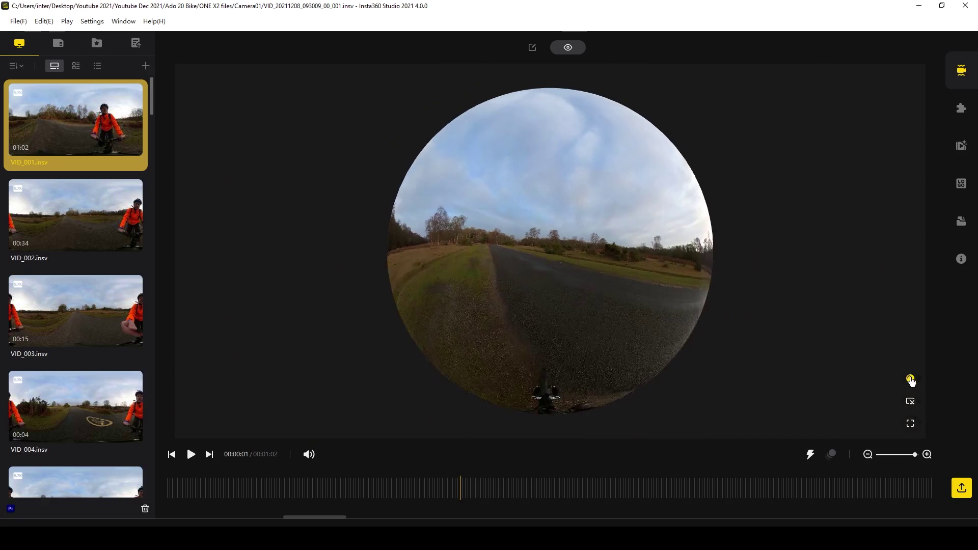
left_click(831, 379)
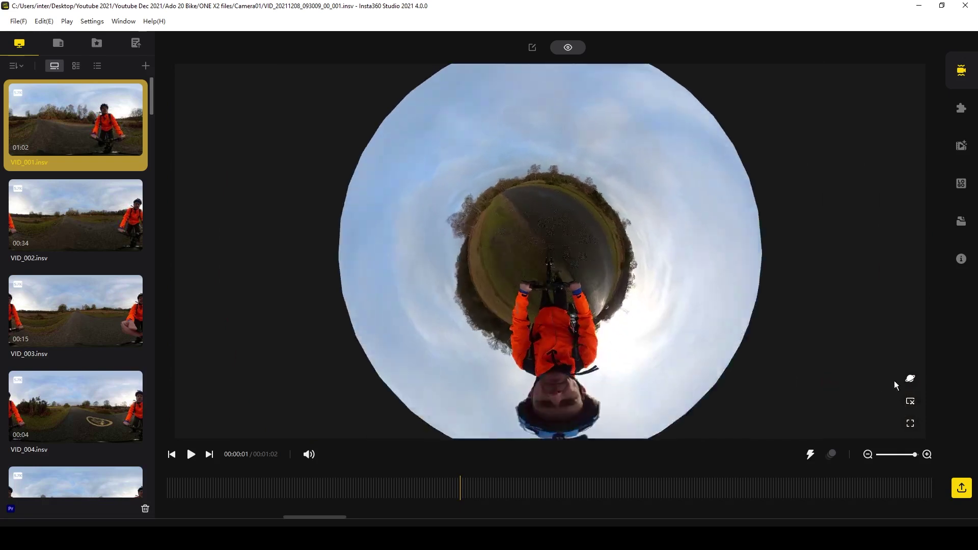
left_click(813, 379)
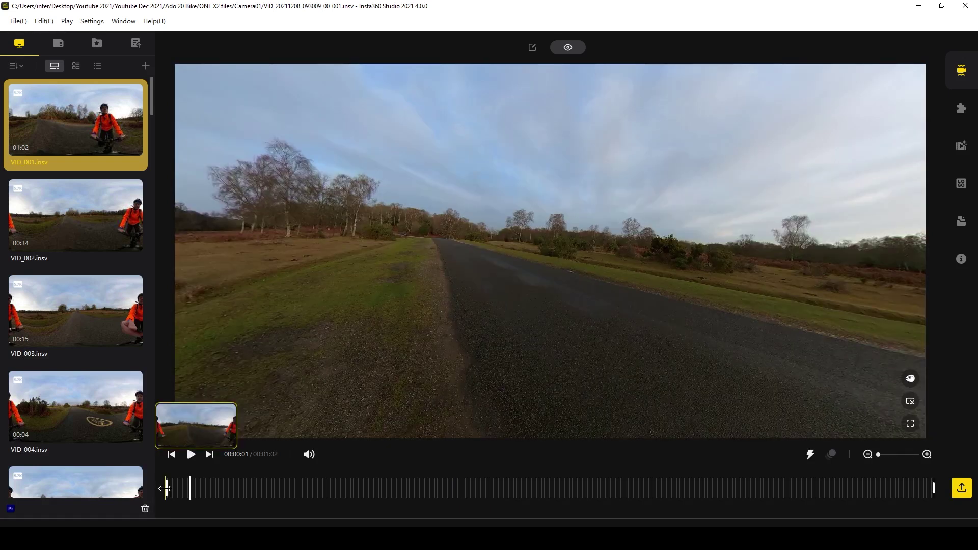
Trim both ends of VID_001.insv to a 26-second section and turn the view to face the cyclist.
left_click_drag(165, 488, 431, 487)
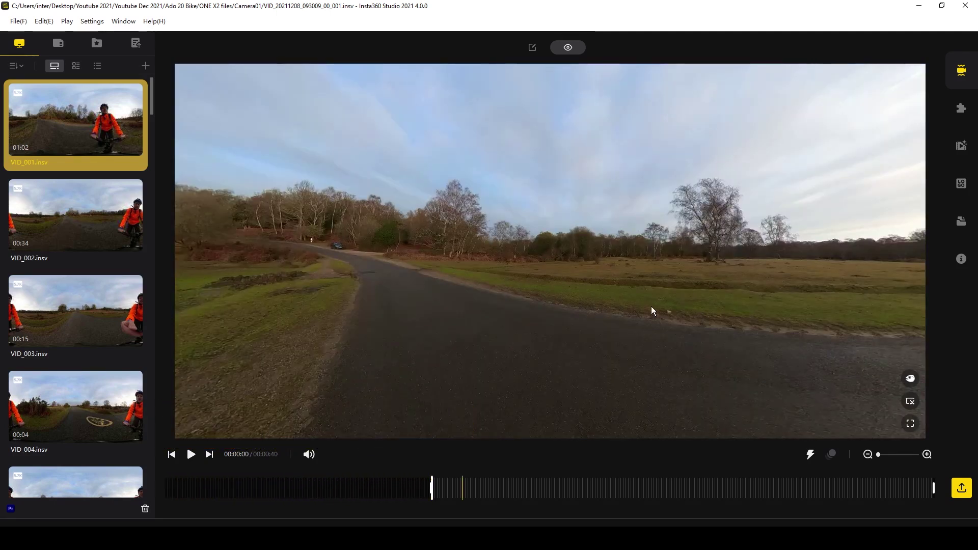
left_click_drag(651, 307, 242, 311)
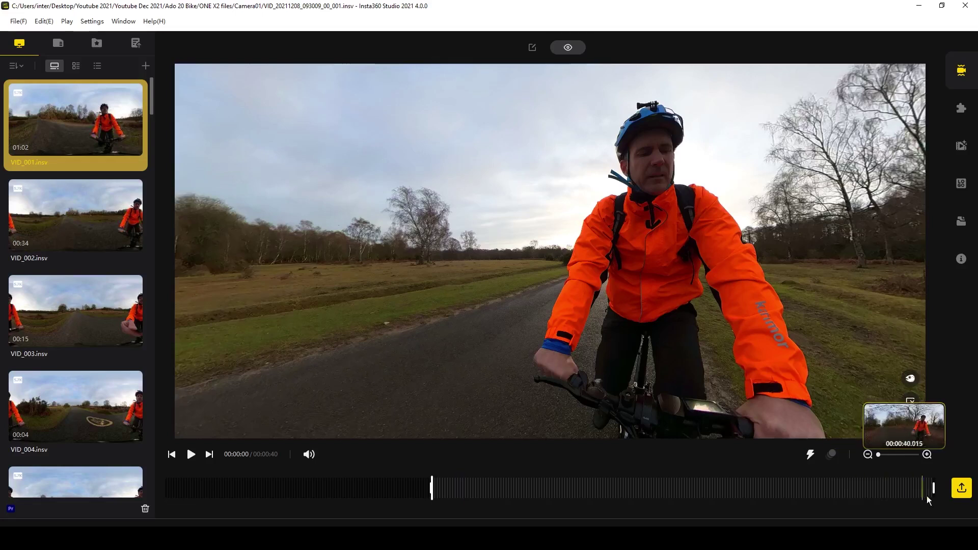
left_click_drag(934, 488, 759, 483)
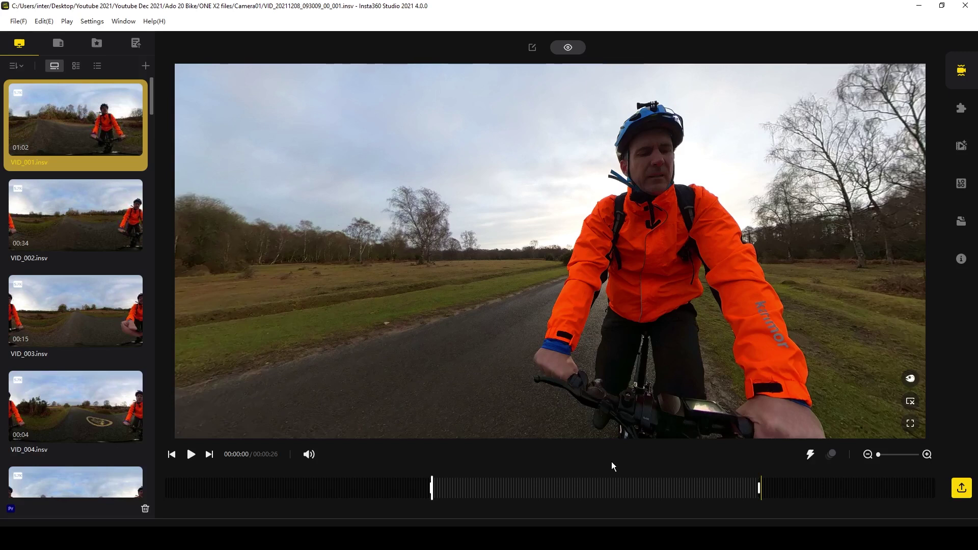
Check the trimmed section at about 11, 16 and 20 seconds, and jump to its start and its end.
left_click(570, 483)
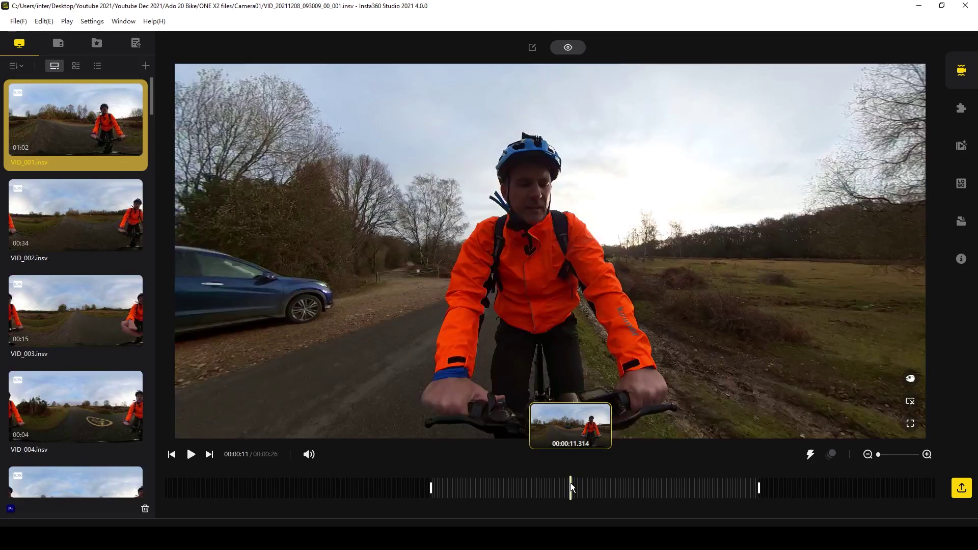
left_click(637, 487)
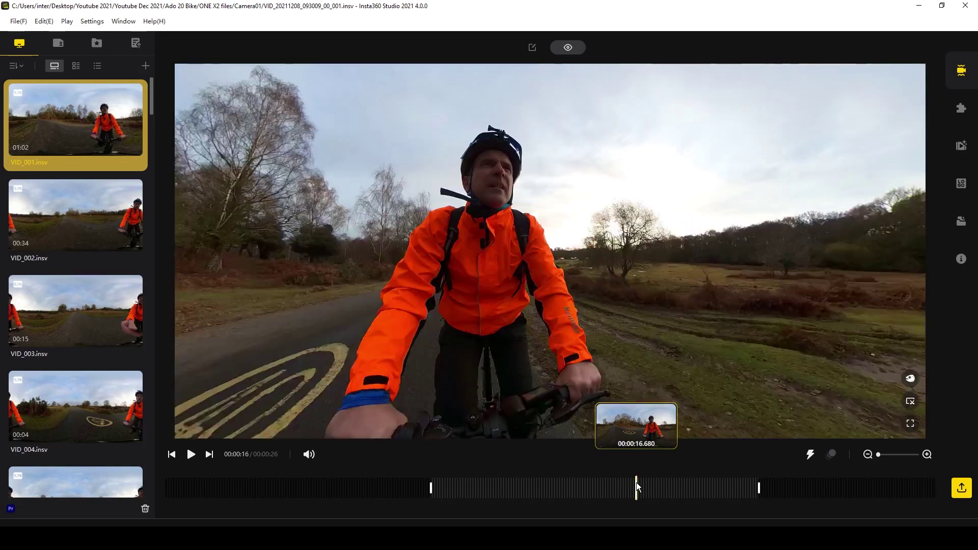
left_click(683, 484)
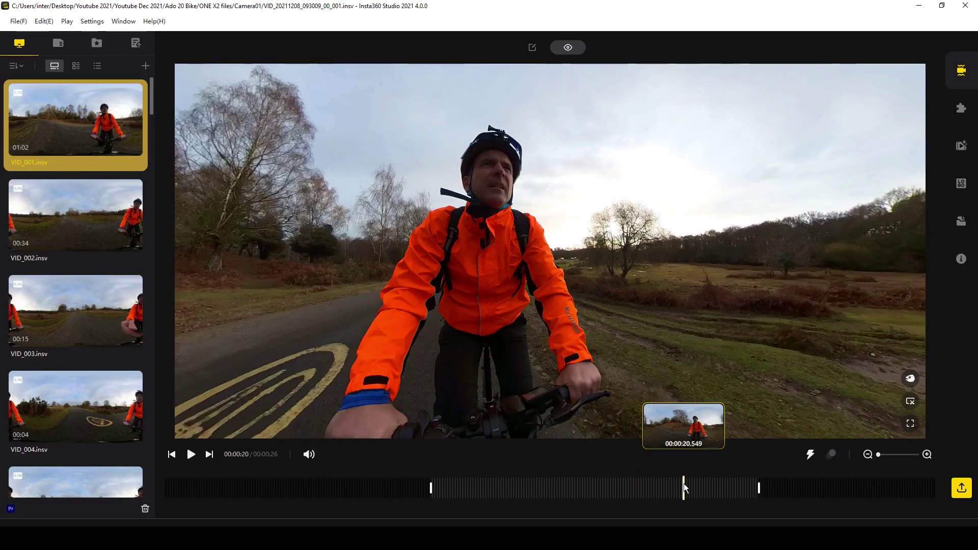
left_click(172, 455)
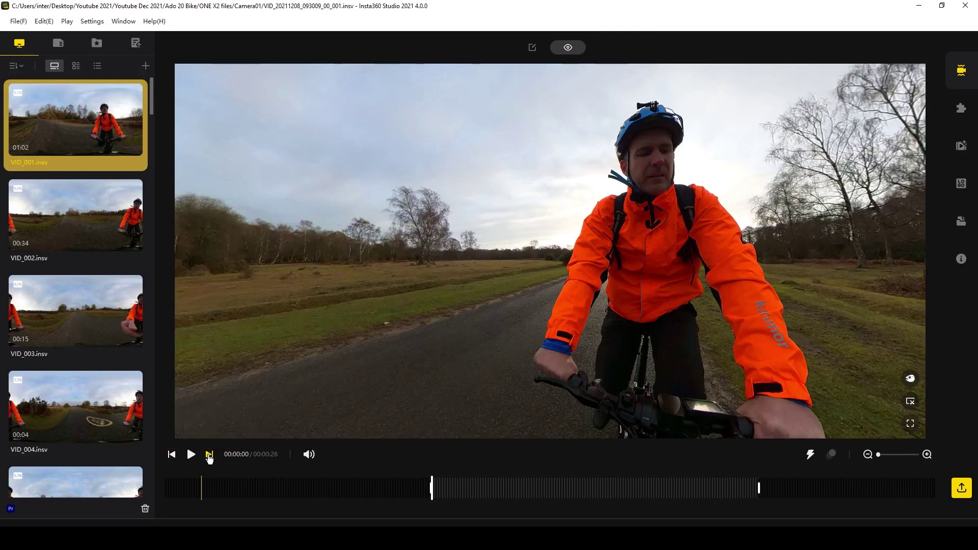
left_click(209, 454)
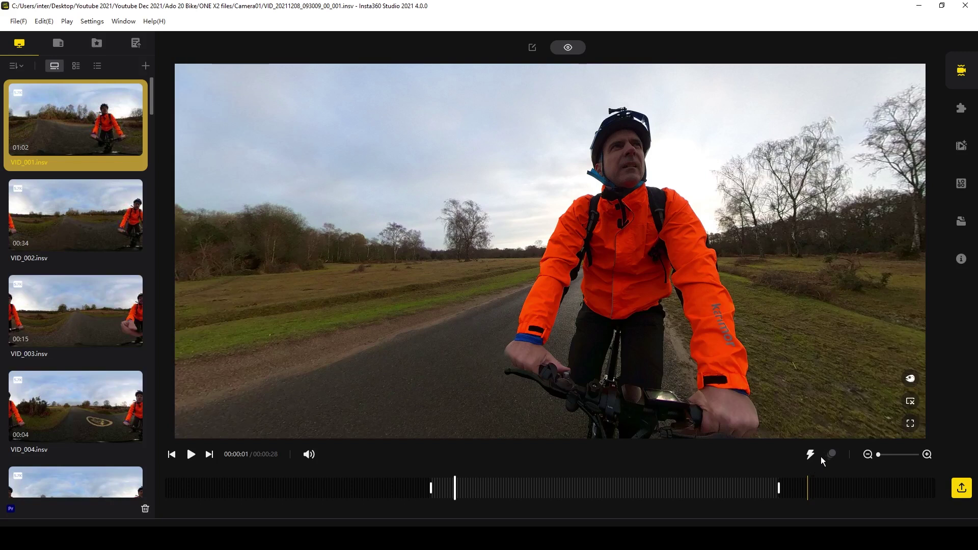
Add a 2x speed segment to VID_001.insv starting at about 6 seconds, and close its speed control.
left_click(515, 485)
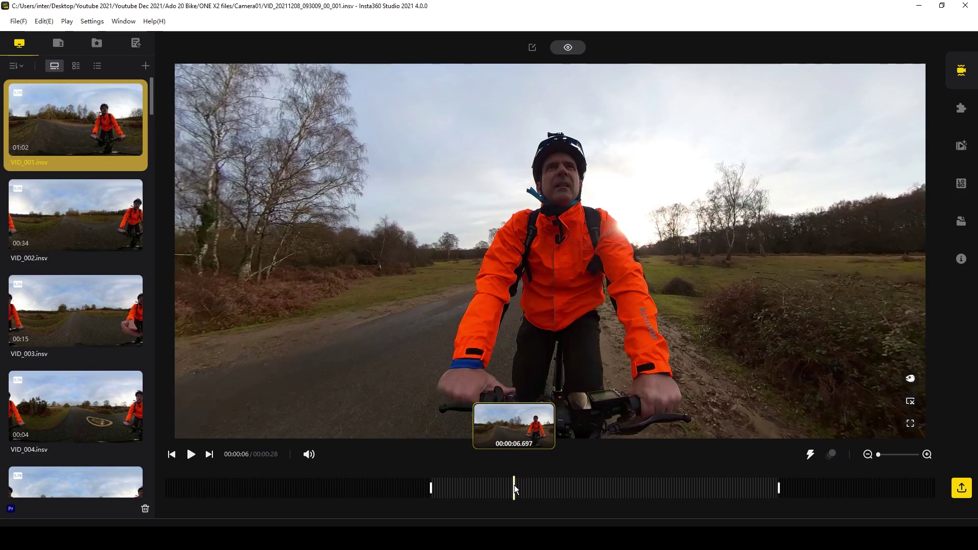
left_click(811, 455)
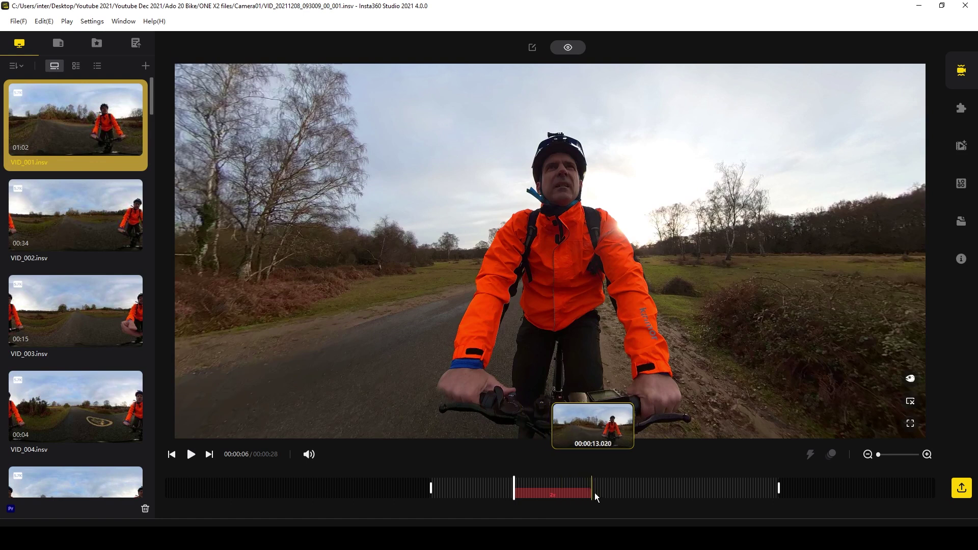
left_click(674, 491)
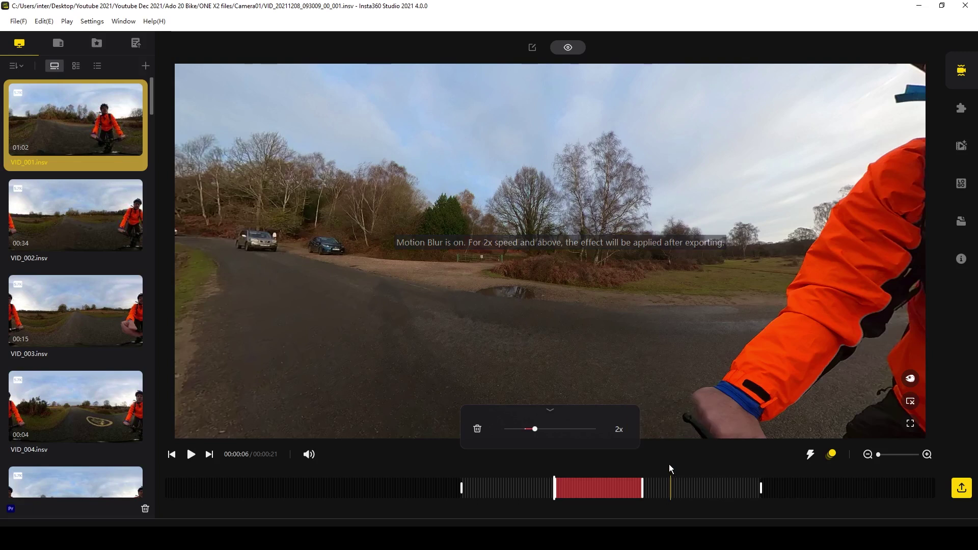
left_click(551, 411)
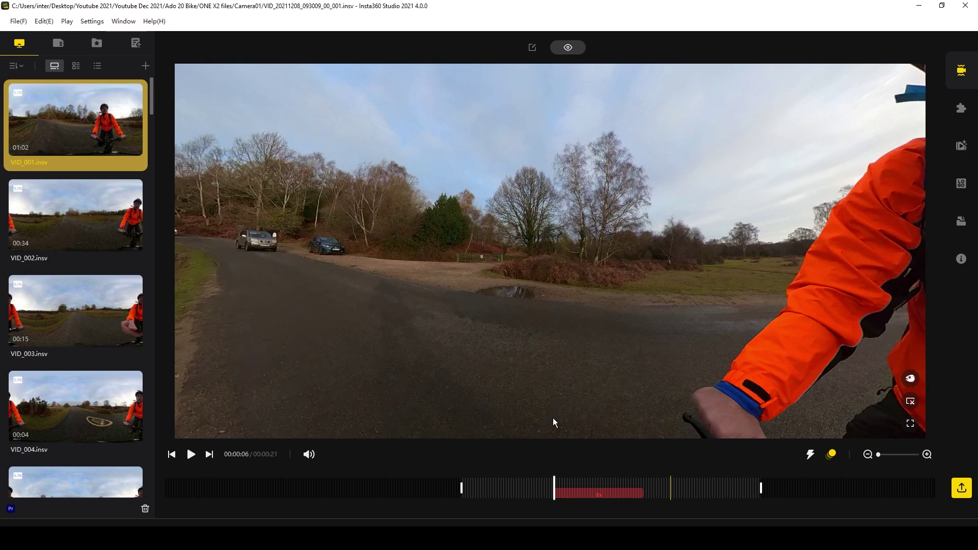
Raise the speed segment to 16x and toggle Motion Blur off and back on.
left_click(608, 492)
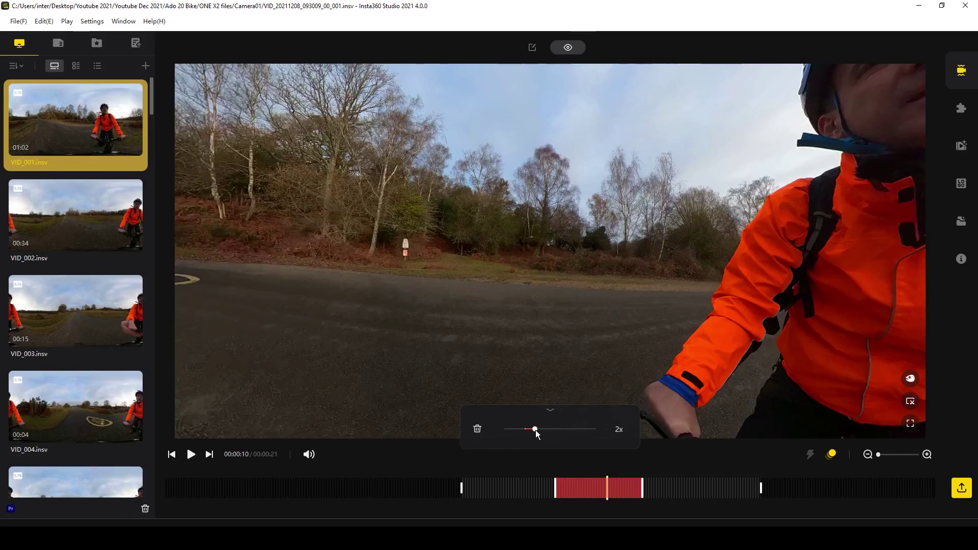
left_click_drag(545, 430, 571, 432)
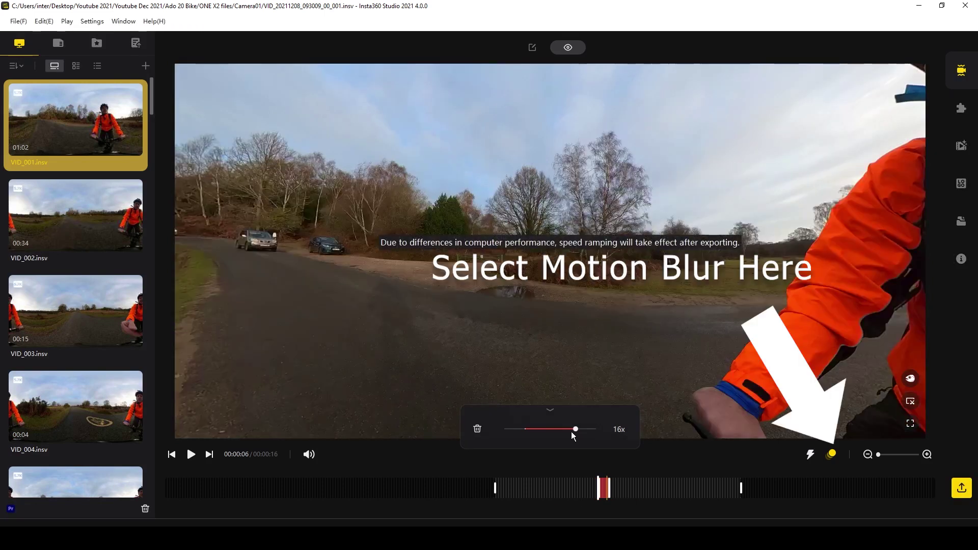
left_click(829, 456)
left_click(829, 459)
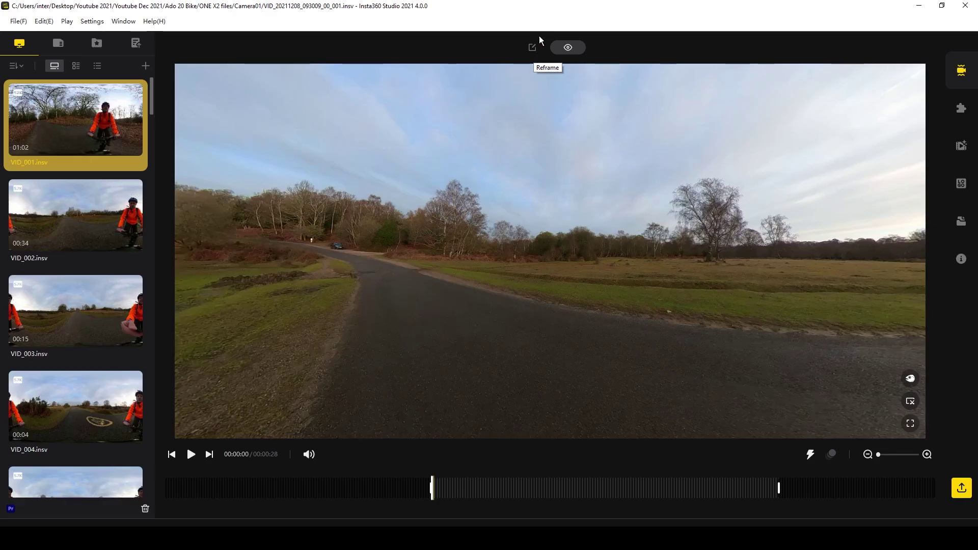
Switch VID_001.insv to Reframe mode and try the 1:1 and 9:16 ratios before returning to 16:9.
left_click(532, 48)
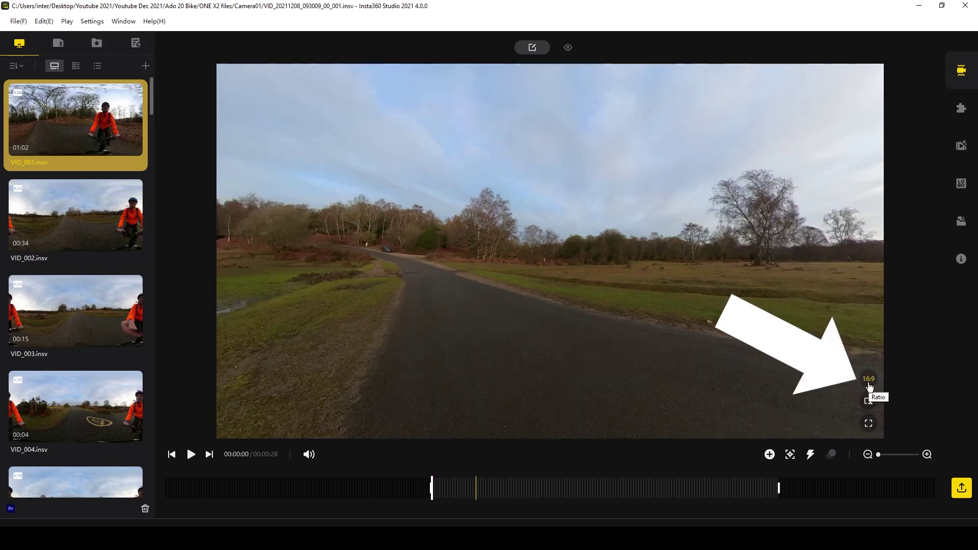
left_click(762, 379)
mouse_move(723, 382)
left_click(633, 379)
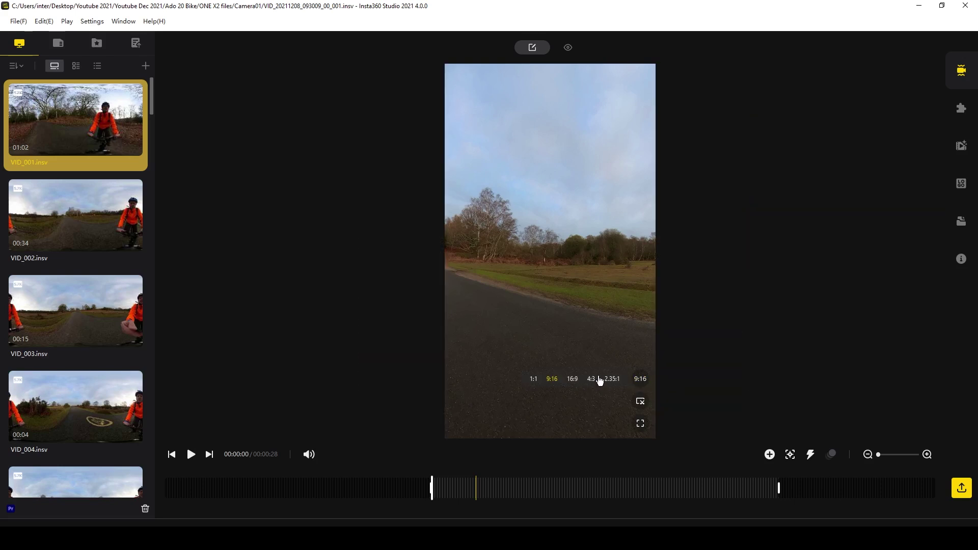
left_click(574, 380)
Try the 4:3 ratio and set the reframed video to 2.35:1.
mouse_move(866, 382)
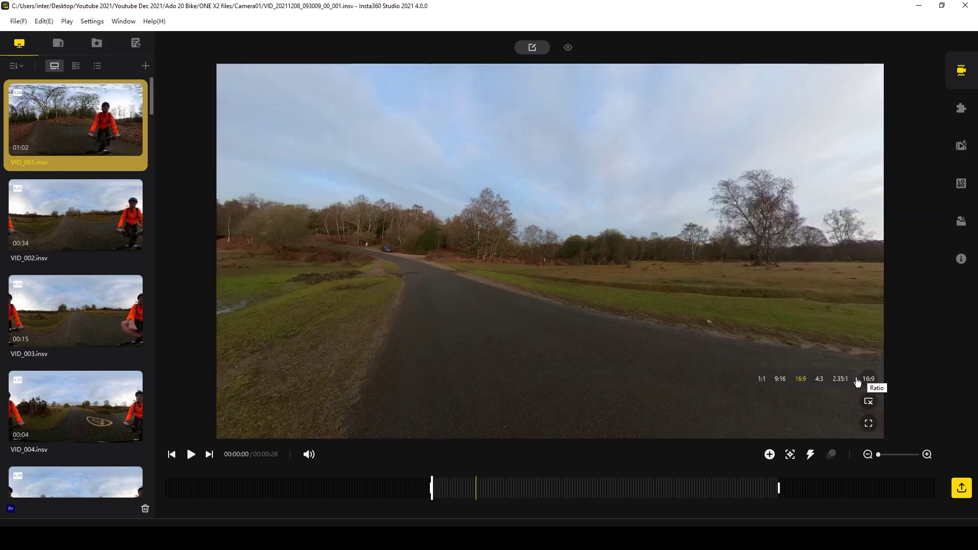
left_click(822, 380)
mouse_move(786, 380)
left_click(757, 380)
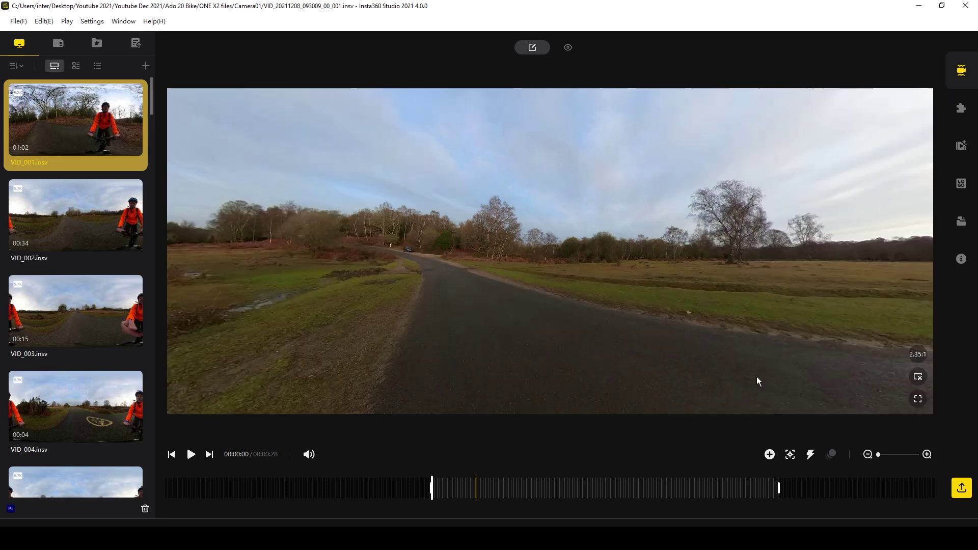
Return the reframed video's ratio to 16:9 and trim both ends of VID_001.insv to a 21-second section.
mouse_move(918, 355)
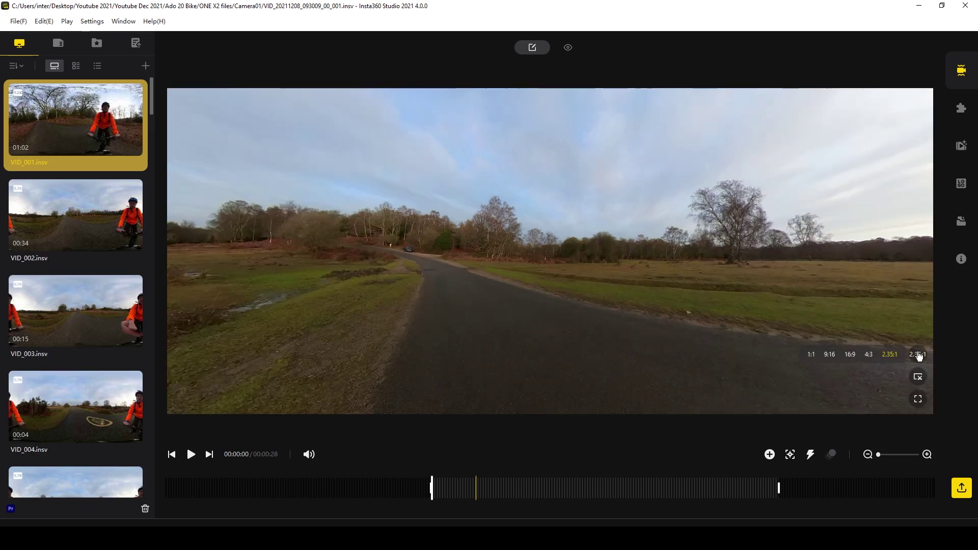
left_click(830, 355)
left_click_drag(432, 488, 486, 488)
left_click_drag(778, 488, 756, 488)
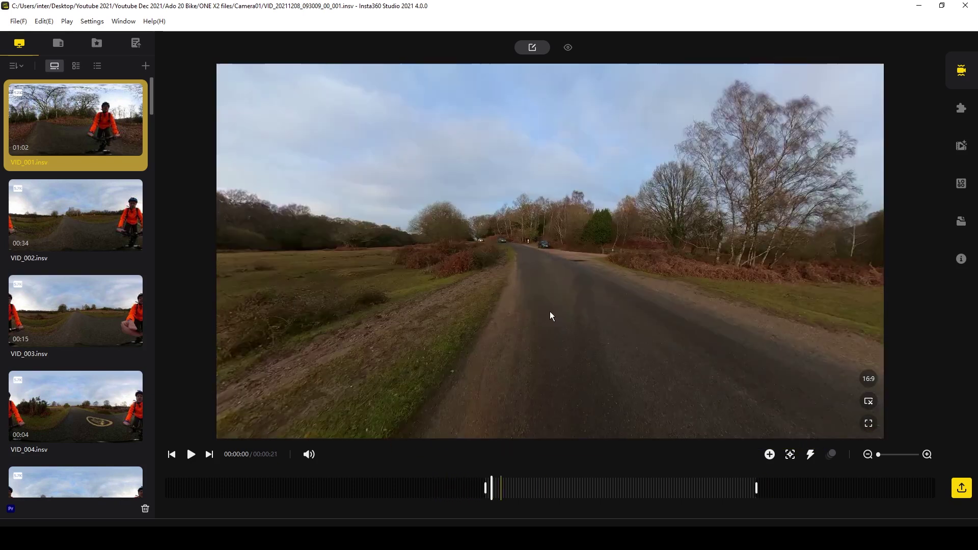
Add a keyframe near the trimmed start, try the Crystal Ball, Tiny Planet and Natural View presets, and reframe it to 57.0° pan and 1.4° tilt.
left_click(770, 455)
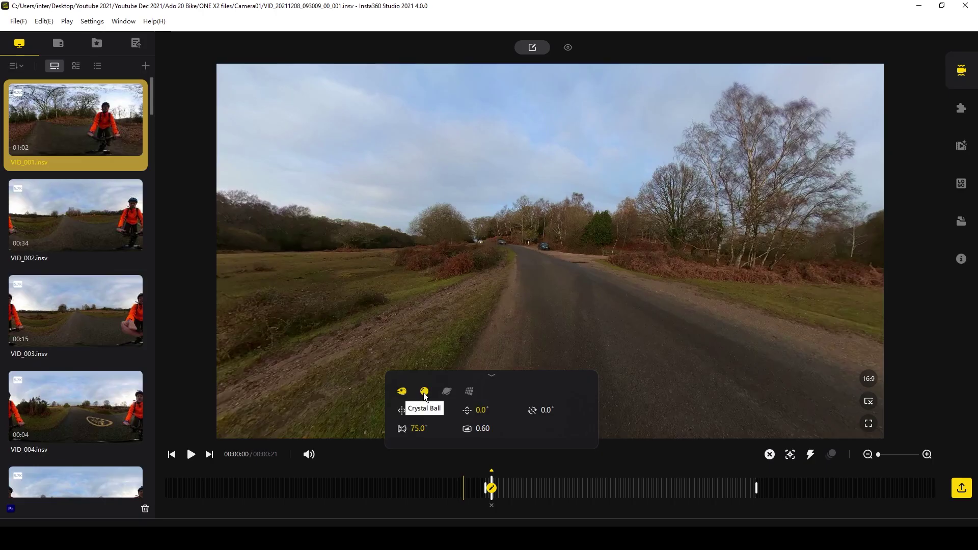
left_click(423, 393)
left_click(446, 393)
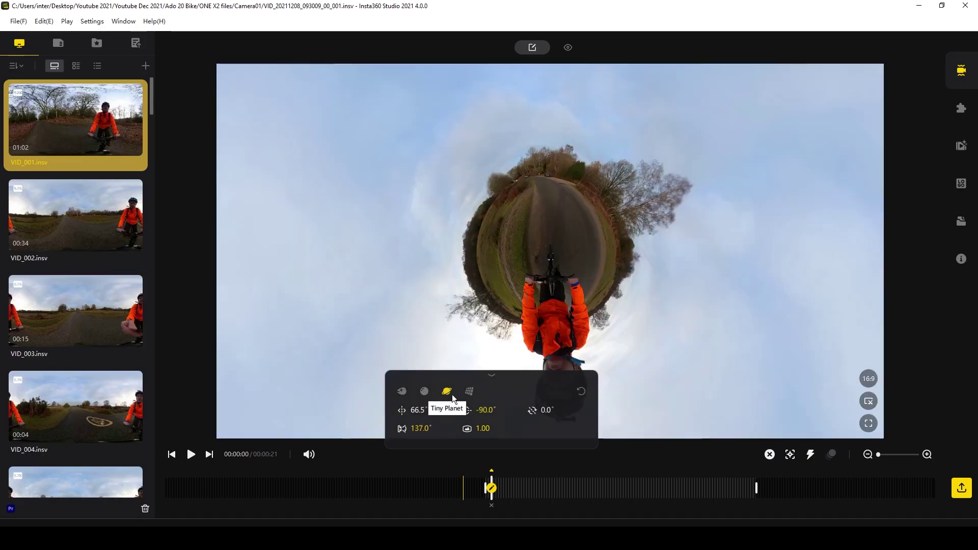
left_click(469, 392)
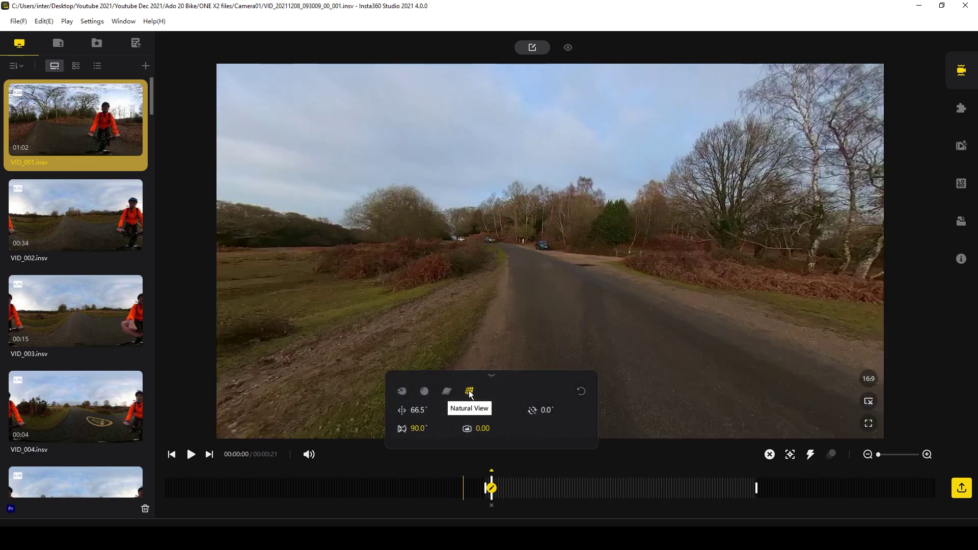
left_click(403, 393)
left_click_drag(727, 280, 558, 280)
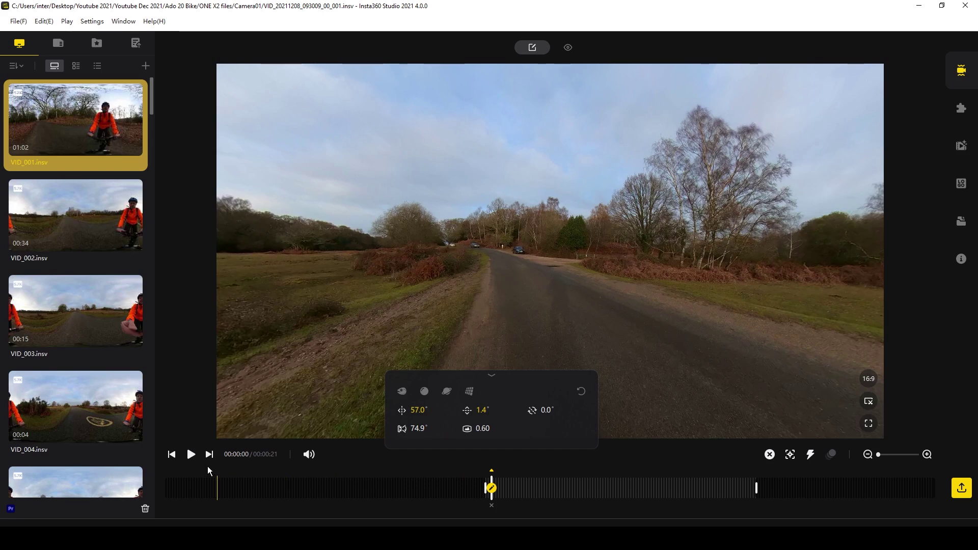
Play on to 5 seconds, add a second keyframe, and turn its view to the cyclist at -89.3° pan and -6.7° tilt.
left_click(191, 454)
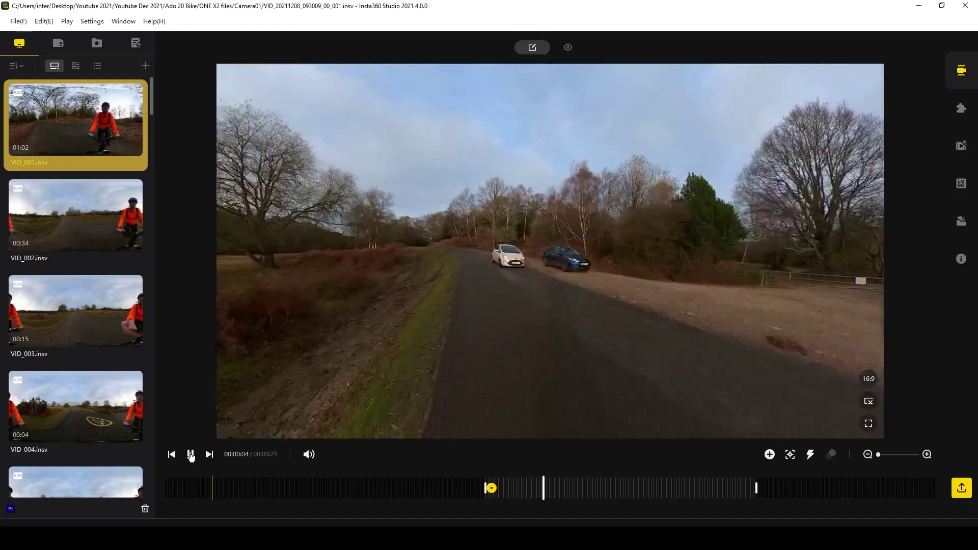
left_click(191, 454)
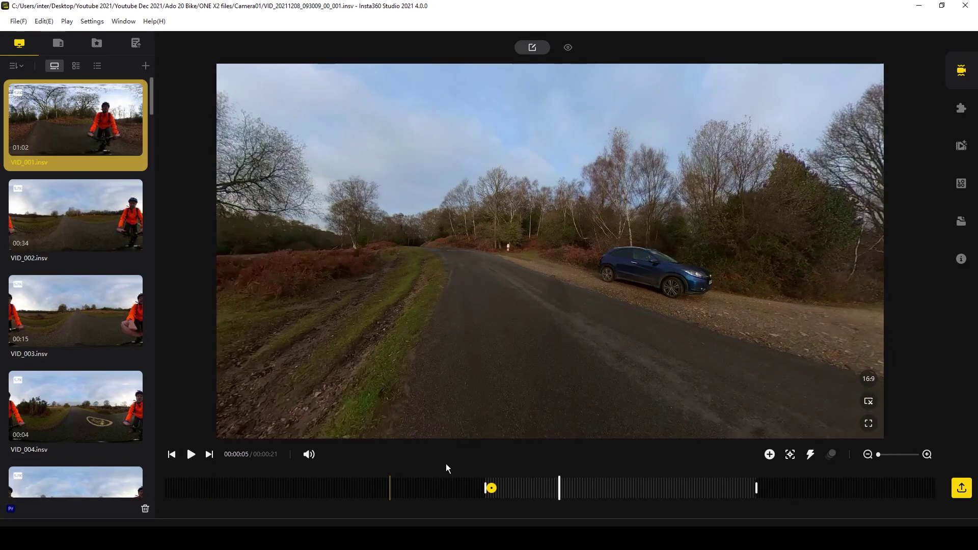
left_click(770, 455)
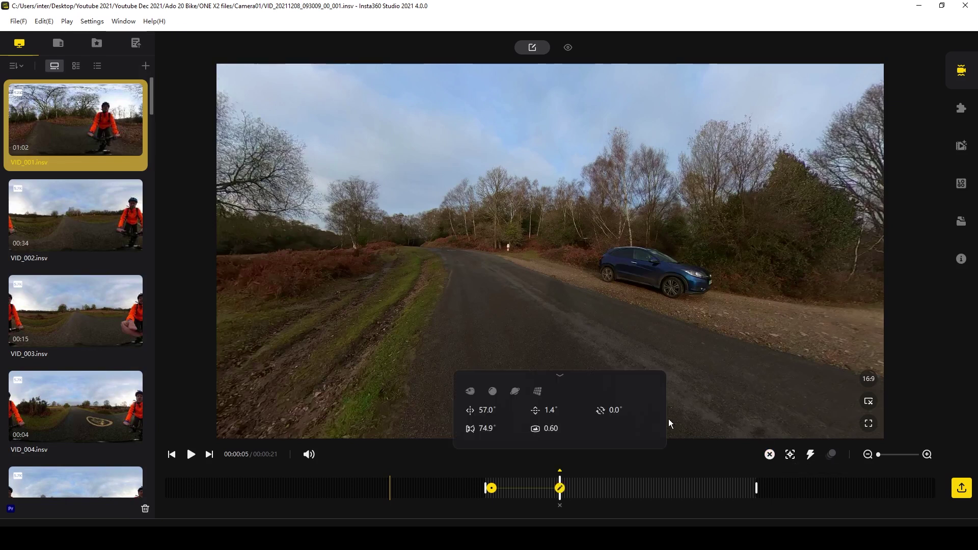
left_click(470, 393)
left_click_drag(701, 243, 436, 245)
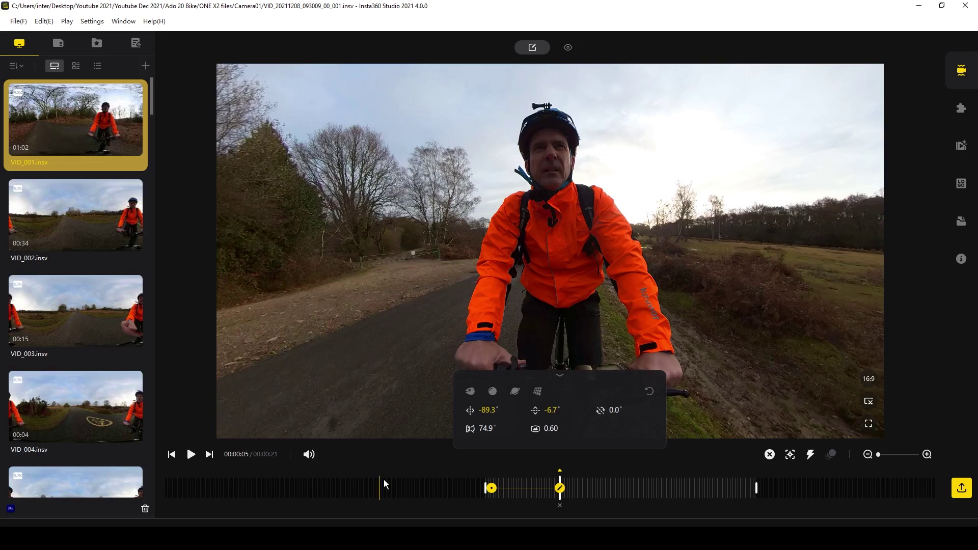
Move the second keyframe further along the timeline and delete it.
left_click_drag(566, 491, 610, 491)
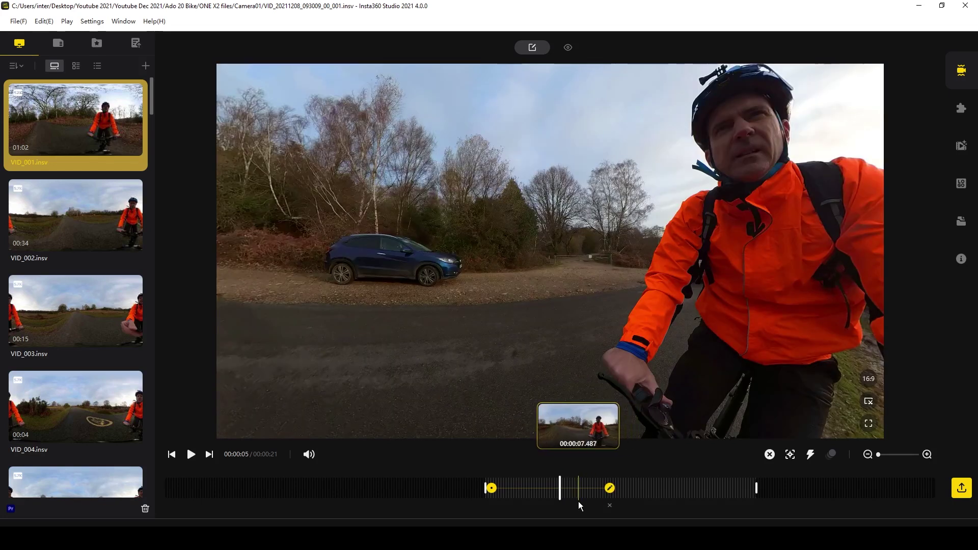
left_click(611, 508)
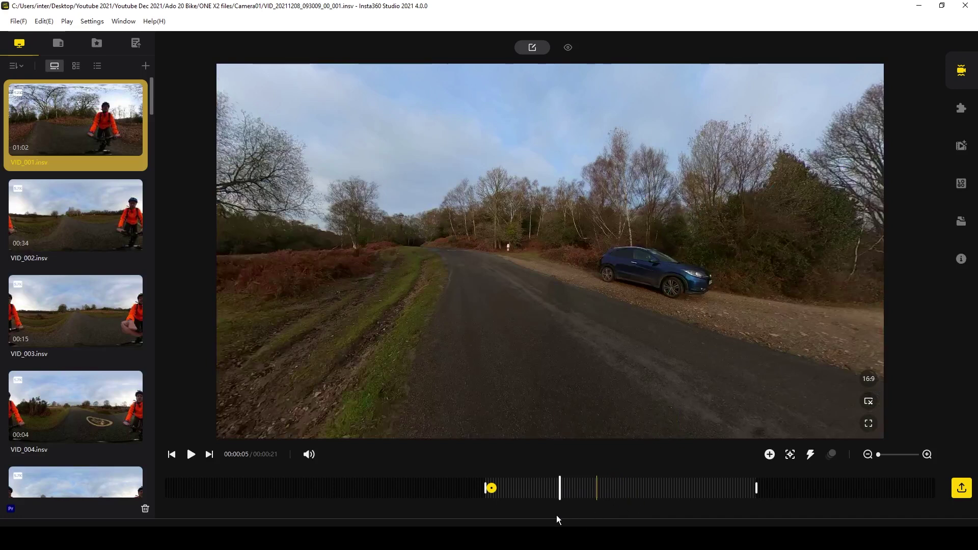
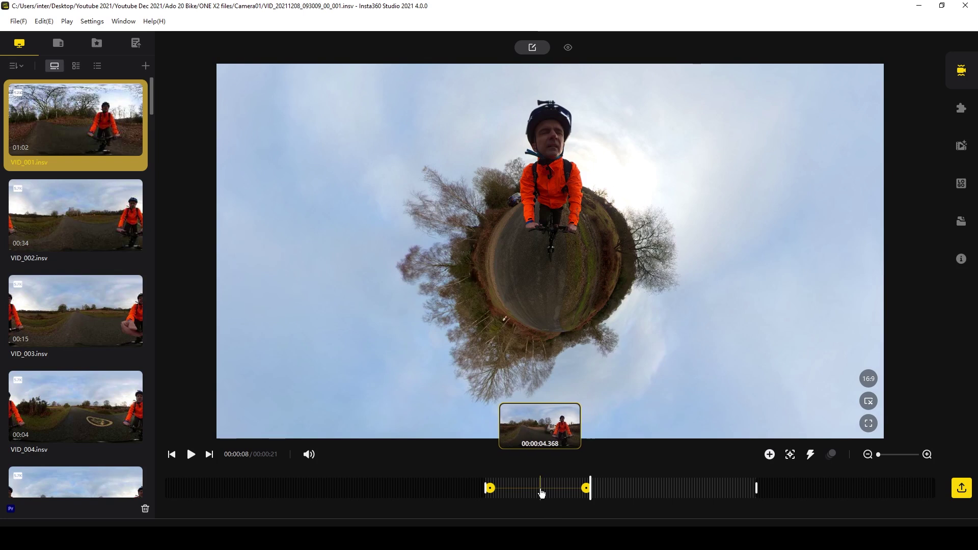
Open the transition options between the two keyframes, then set the tiny planet keyframe's pan to -82.1° and adjust its tilt.
left_click(542, 489)
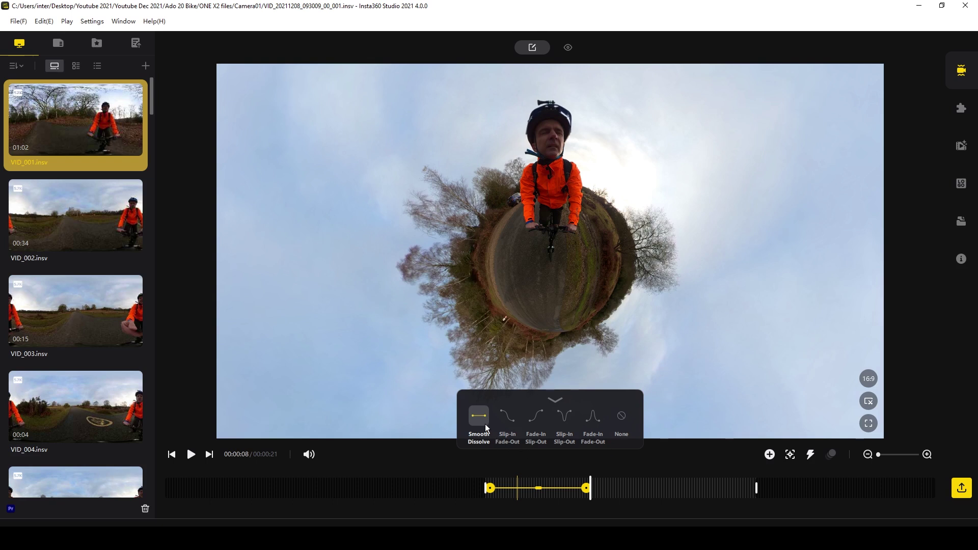
left_click(586, 488)
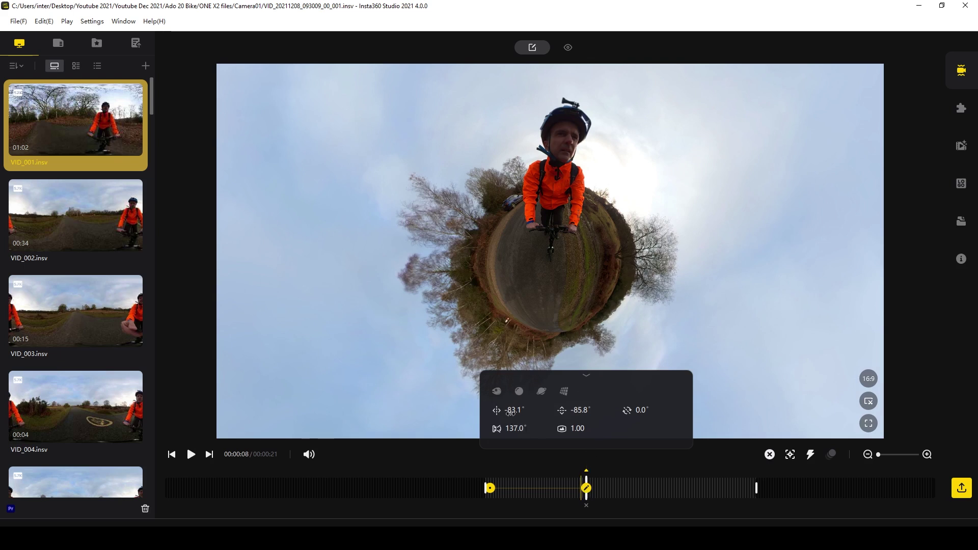
left_click_drag(510, 412, 510, 411)
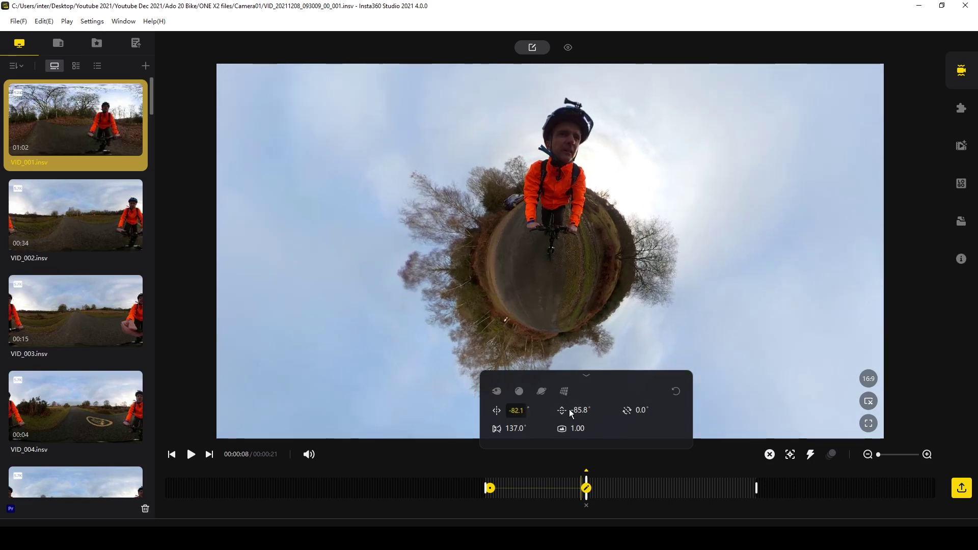
left_click_drag(577, 409, 627, 410)
Reframe the first keyframe along the road with 63.0° pan, 20.0° tilt, -2.0° roll and 0.62 distortion.
left_click(490, 490)
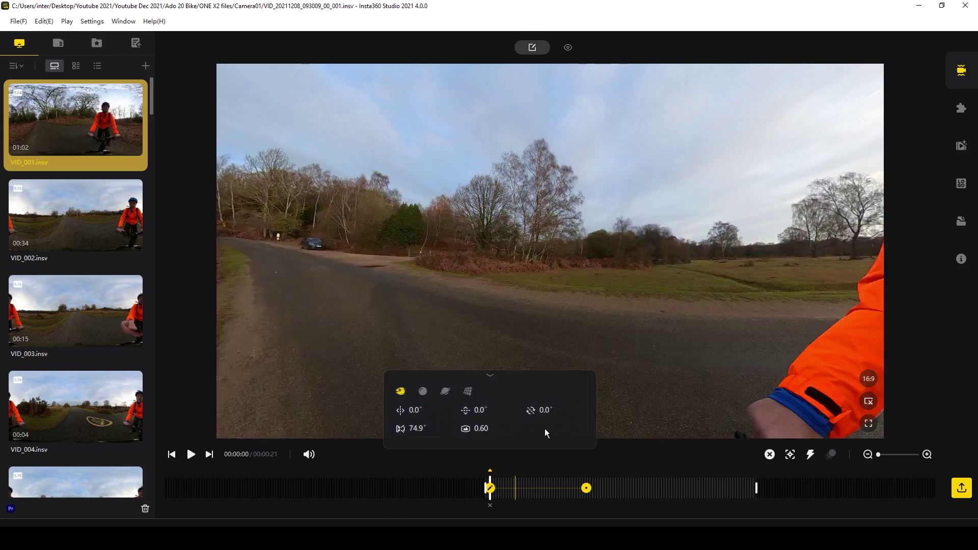
left_click_drag(432, 285, 677, 304)
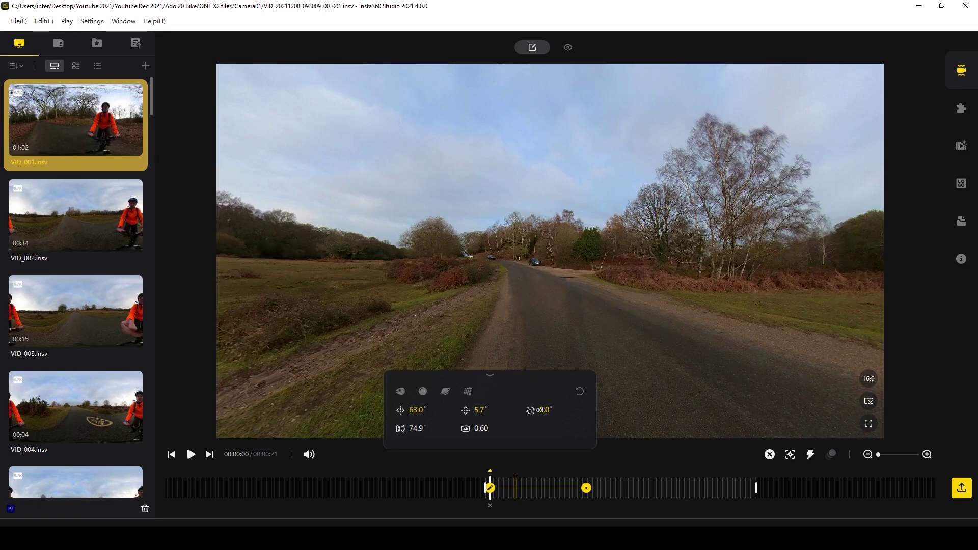
left_click_drag(541, 410, 541, 410)
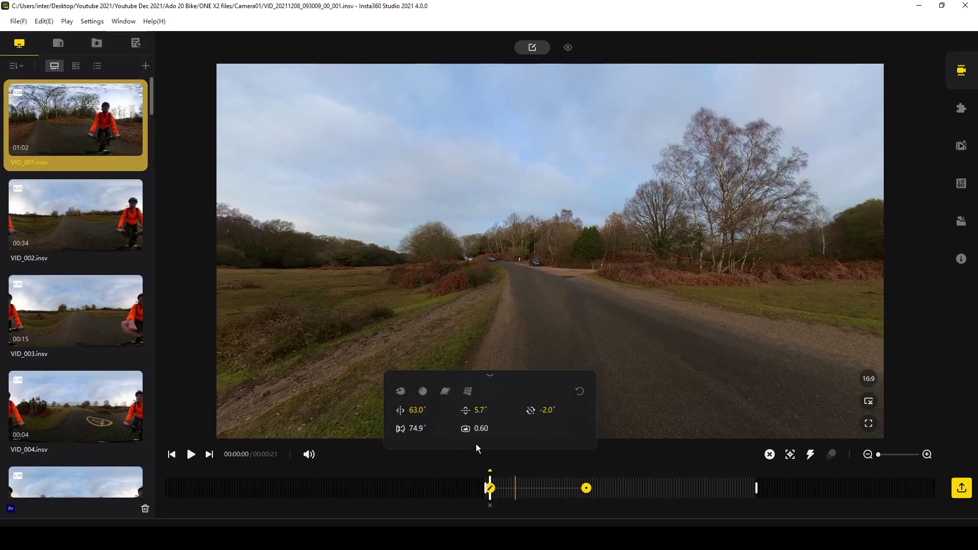
left_click_drag(481, 429, 482, 411)
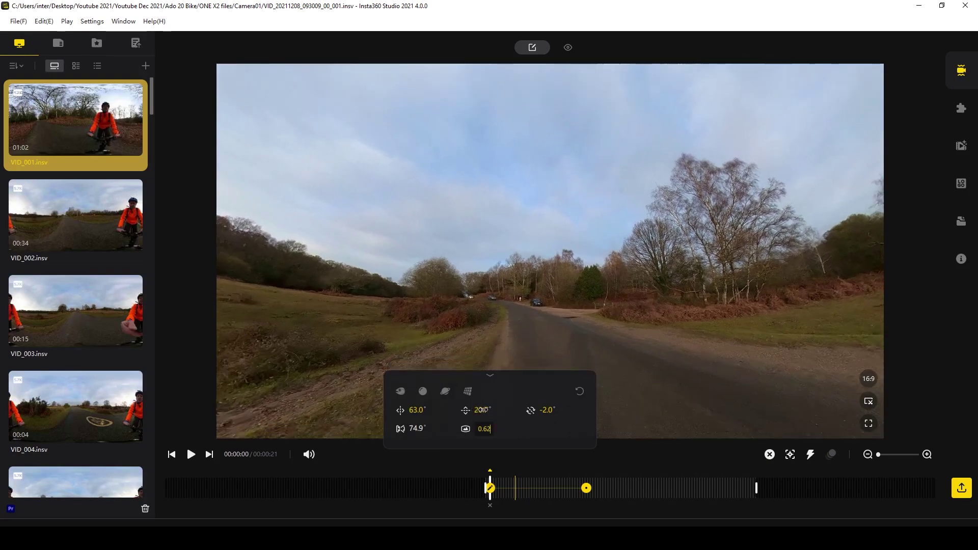
left_click(67, 21)
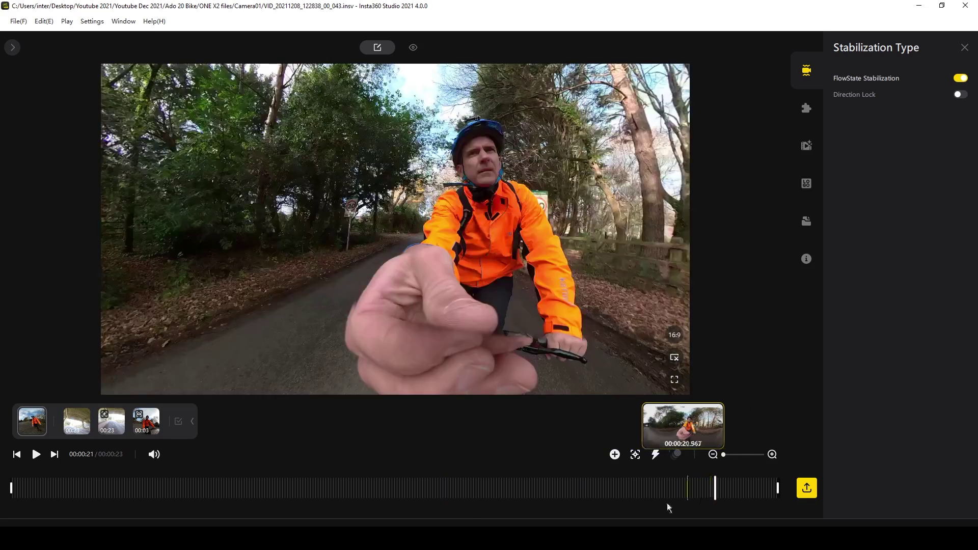
Play the VID_043 clip from about 17 and 16 seconds to examine the turn with Direction Lock off.
left_click(583, 486)
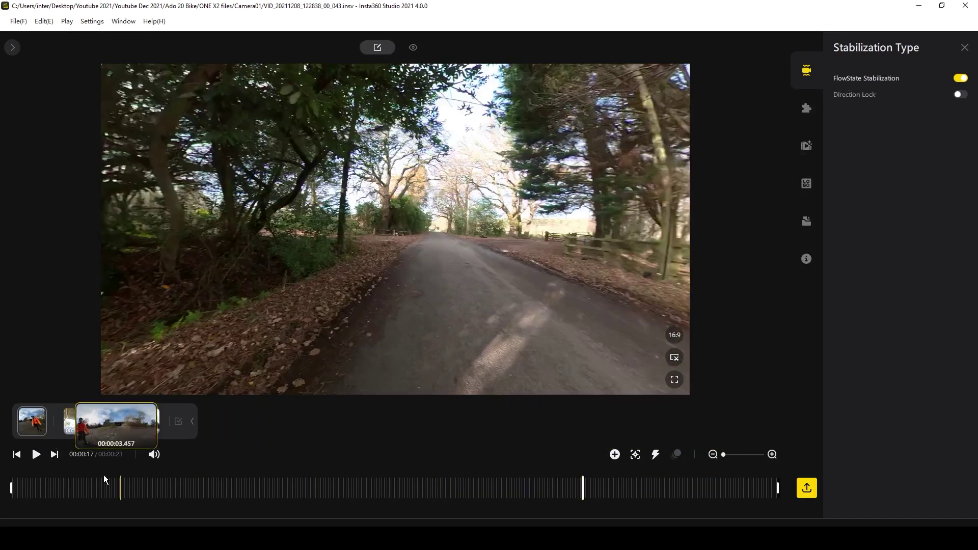
left_click(36, 454)
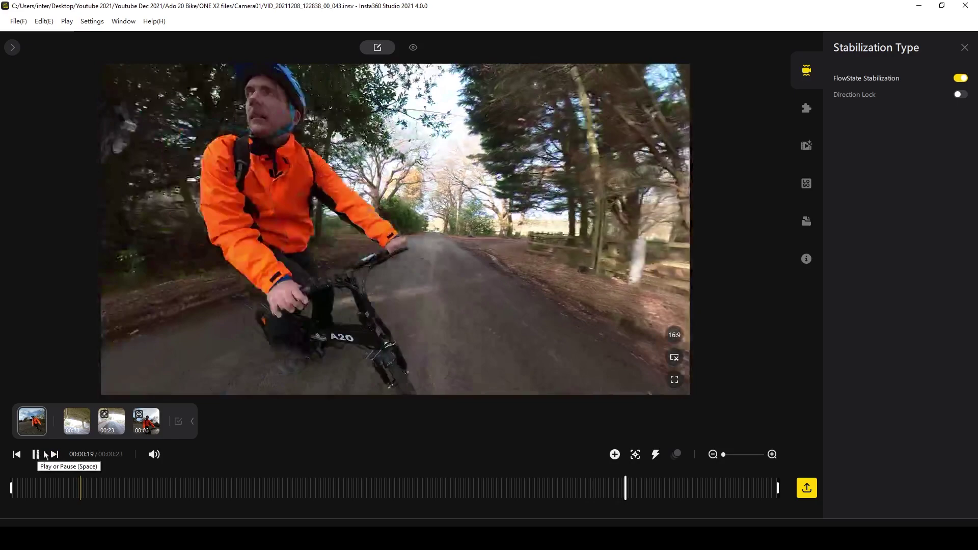
left_click(541, 487)
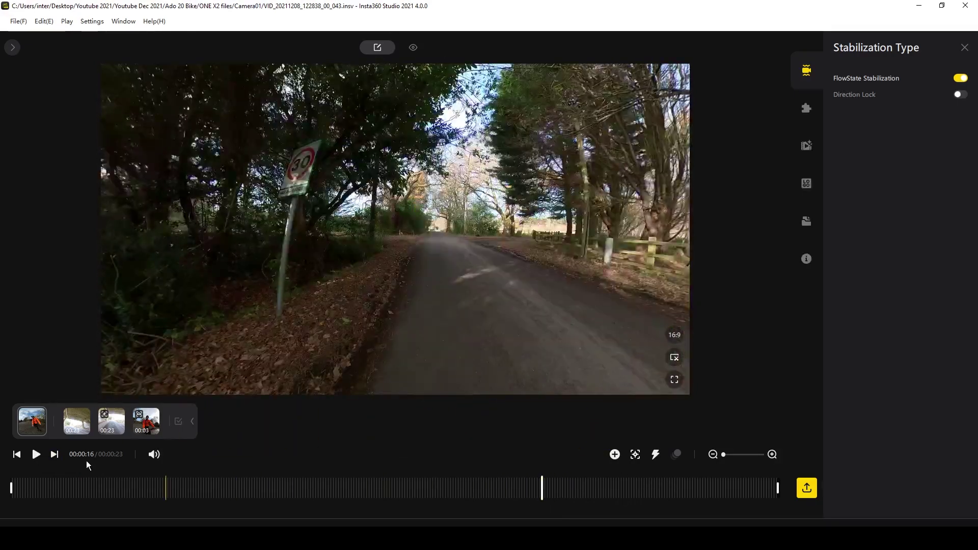
left_click(34, 454)
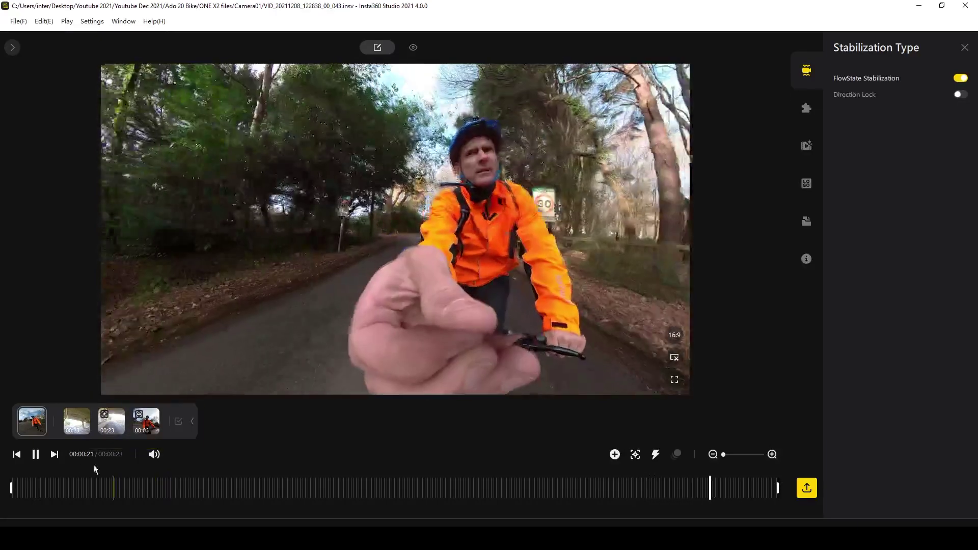
left_click(39, 455)
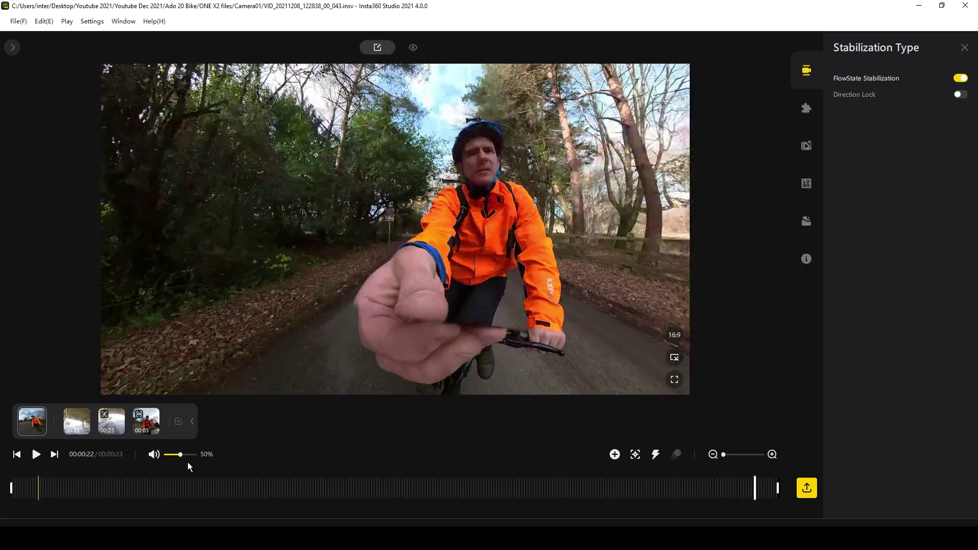
Enable Direction Lock and replay the clip from about 18 seconds to check the stabilized view.
left_click(961, 96)
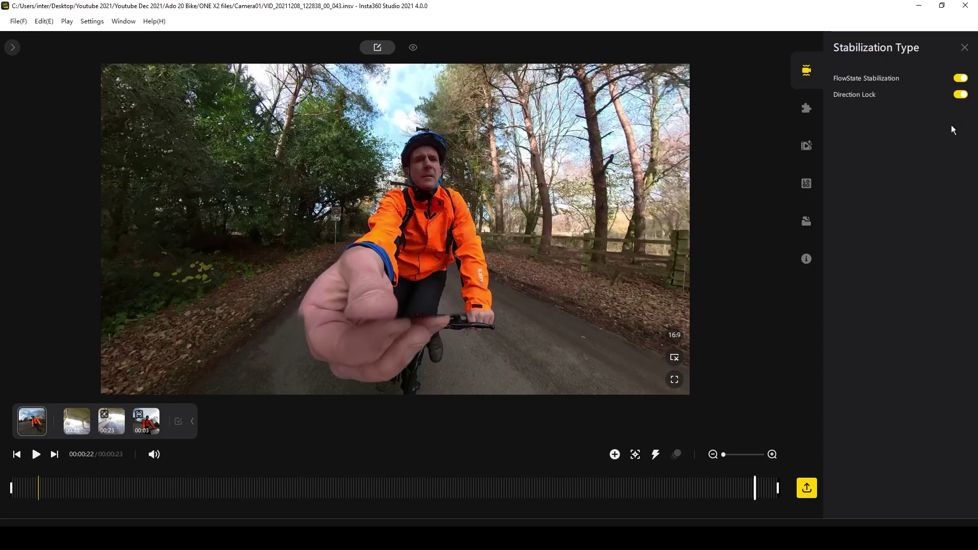
left_click(603, 479)
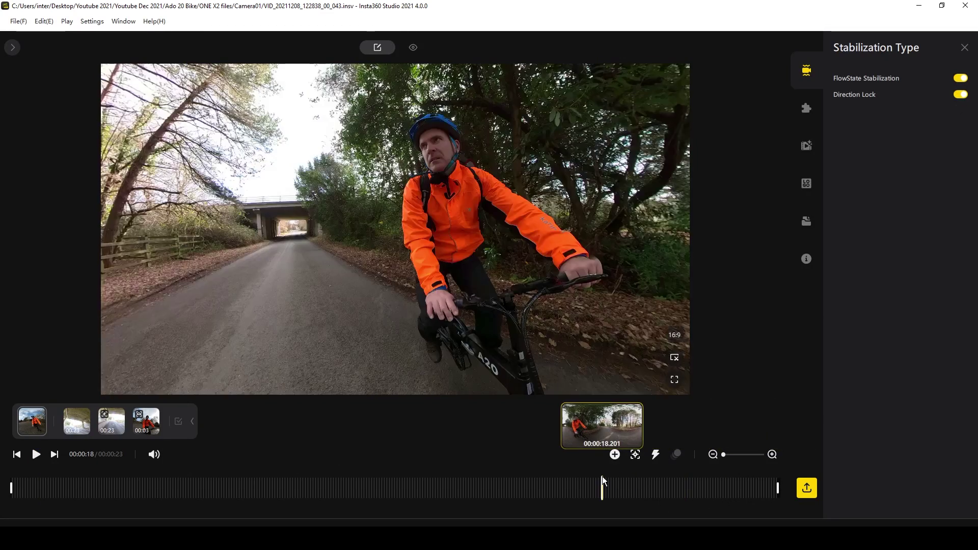
left_click(36, 455)
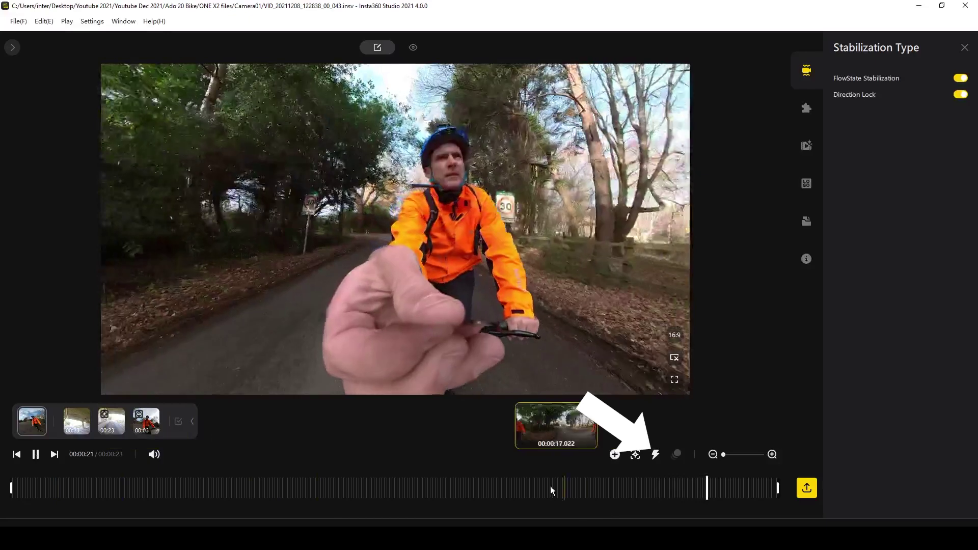
left_click(505, 480)
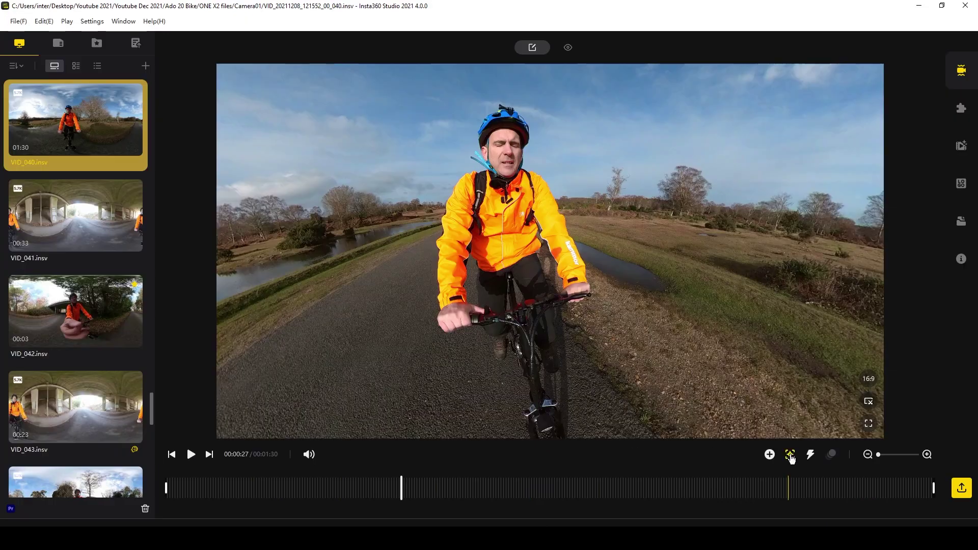
Select the cyclist's head and upper body as the tracking target in VID_040.insv and start tracking.
left_click(791, 455)
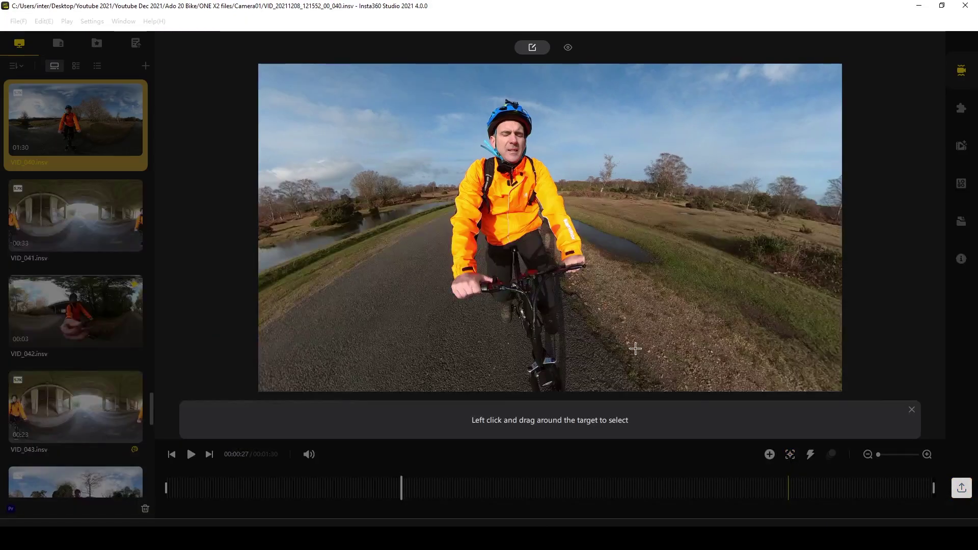
left_click_drag(477, 106, 576, 257)
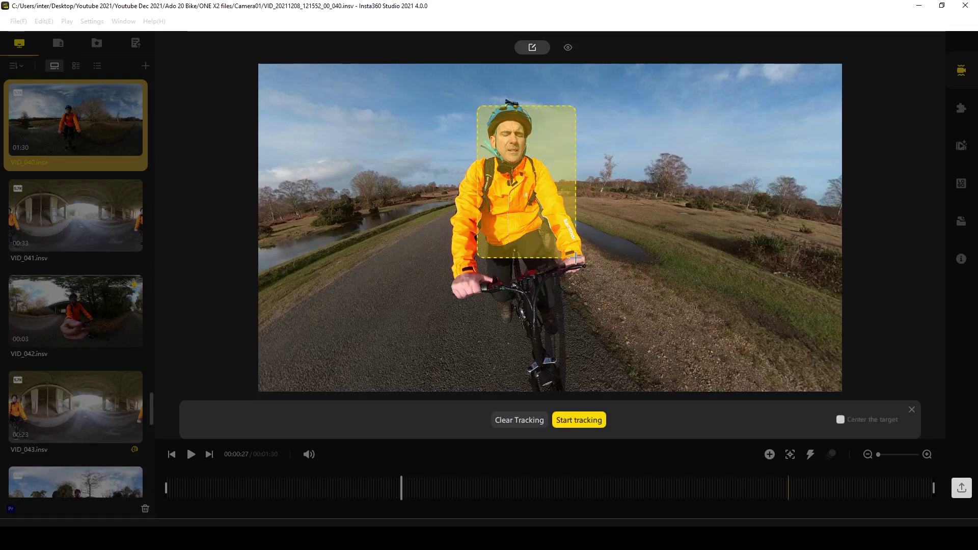
left_click(586, 424)
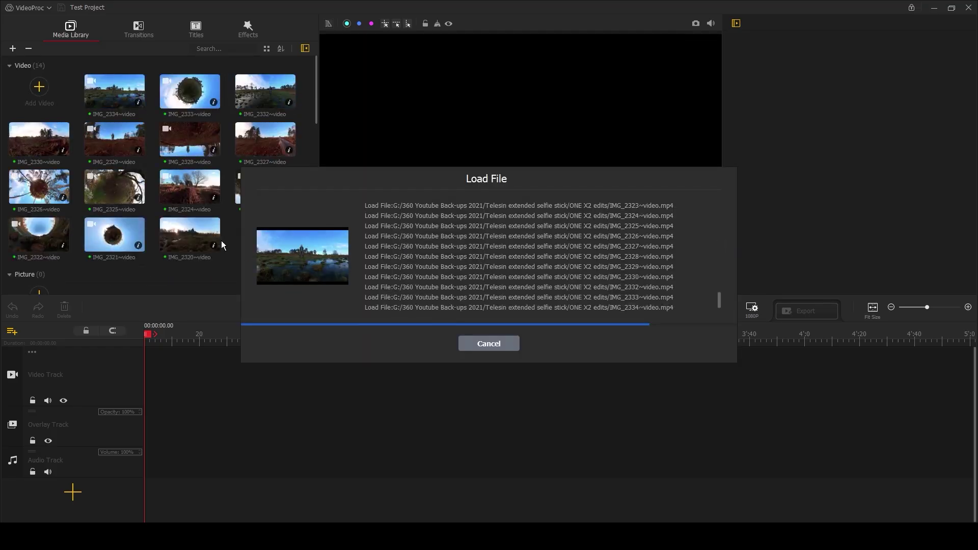
In VideoProc, select all the imported video clips and place them on the video track of Test Project.
key("ctrl+a")
left_click_drag(220, 245, 206, 381)
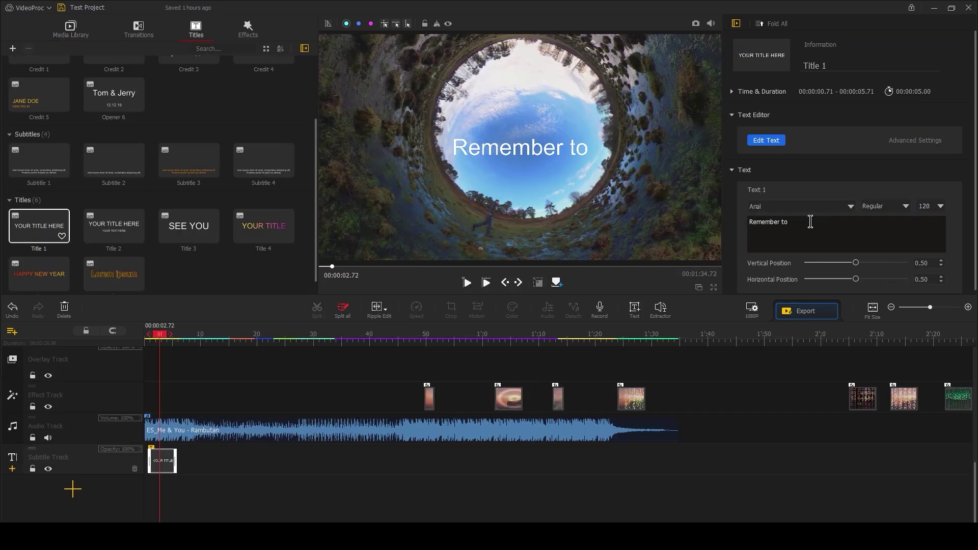
Complete the Title 1 text so it reads "Remember to Like" with "and Subscribe" on a second line.
type("Like")
key("Return")
type("and Subscribe")
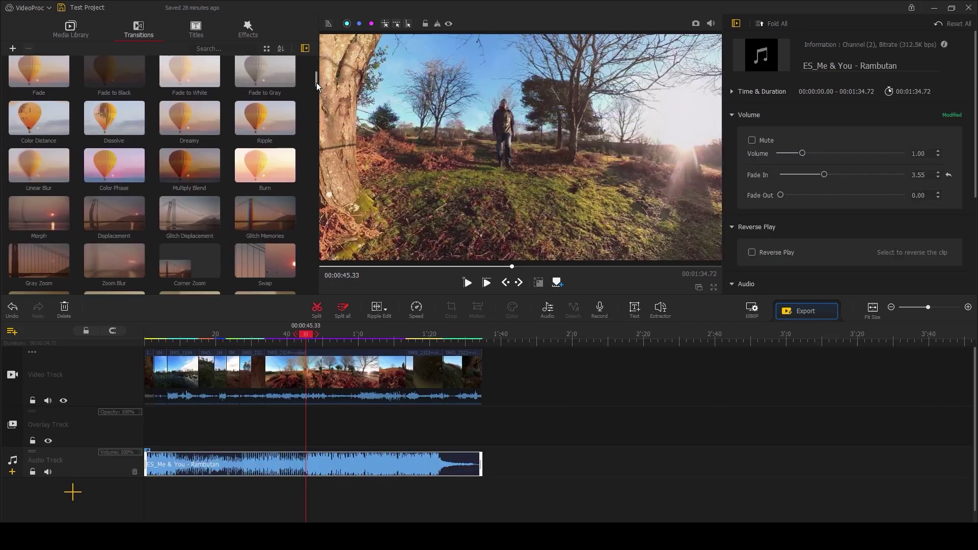
Add a transition at the cut where the long IMG_2324 clip ends on the video track and play the timeline.
scroll(153, 173, "down", 5)
left_click_drag(114, 129, 406, 372)
left_click(467, 282)
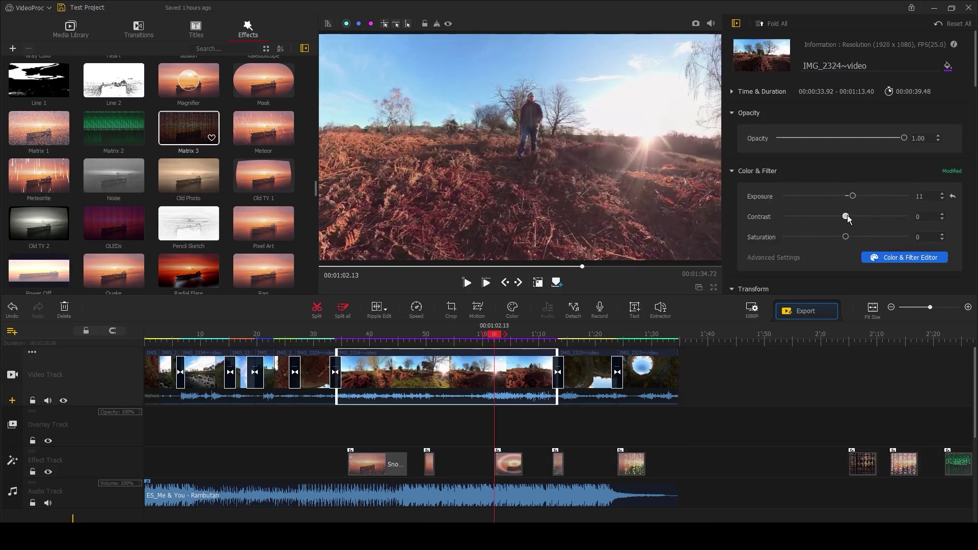
Adjust the contrast and saturation of the IMG_2324~video clip.
left_click_drag(848, 217, 852, 238)
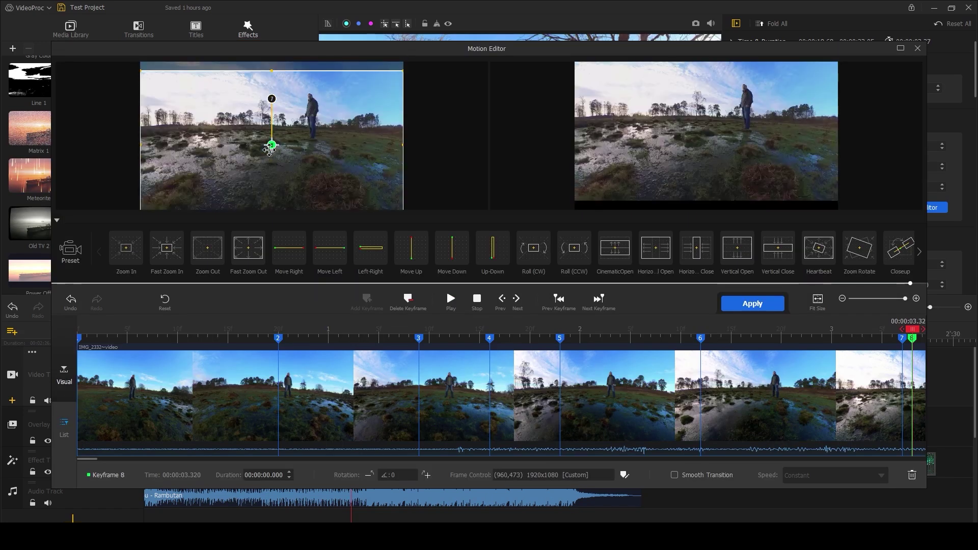
Shift the frame of keyframe 8 slightly downward in the Motion Editor for the IMG_2332 clip.
mouse_move(269, 149)
left_mouse_down()
mouse_move(271, 173)
mouse_move(276, 162)
left_mouse_up()
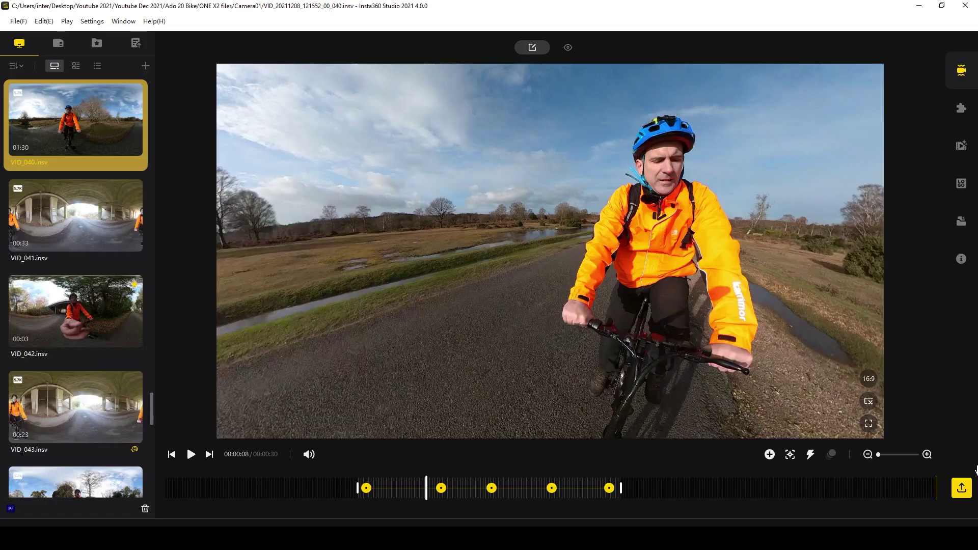
In Insta360 Studio, open the export settings for VID_040.insv and name the reframed video file "Sample Clip.mp4".
left_click(961, 490)
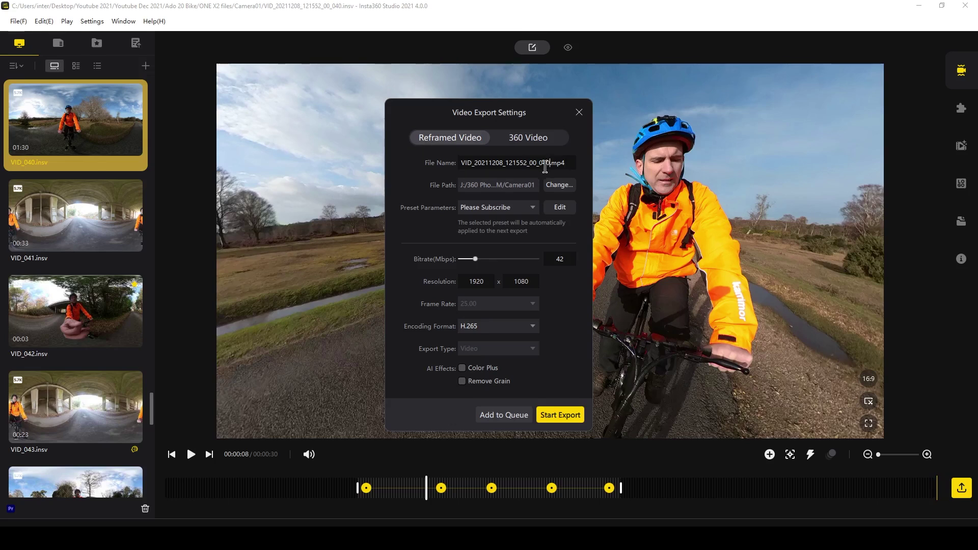
key("BackSpace")
key("BackSpace")
key("BackSpace")
key("BackSpace")
key("BackSpace")
key("BackSpace")
key("BackSpace")
key("BackSpace")
key("BackSpace")
key("BackSpace")
key("BackSpace")
key("BackSpace")
key("BackSpace")
key("BackSpace")
key("BackSpace")
key("BackSpace")
key("BackSpace")
key("BackSpace")
key("BackSpace")
key("BackSpace")
type("Sample C")
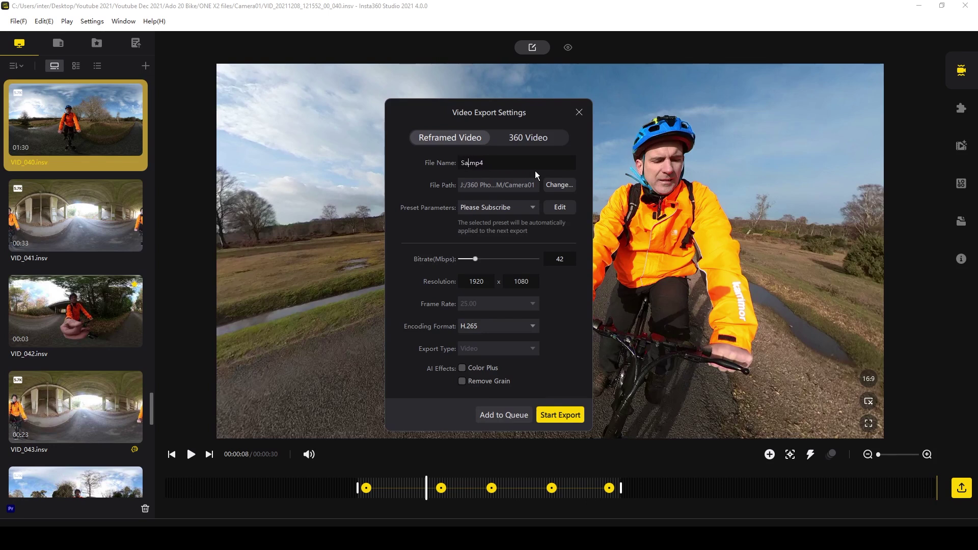
type("lip")
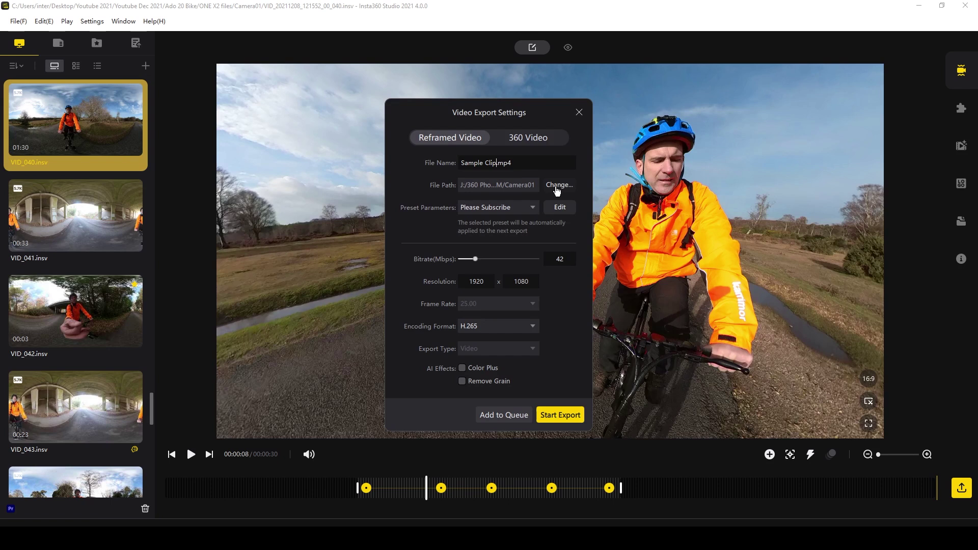
Check the export presets, keep Please Subscribe, and set the bitrate to 103 Mbps and the resolution width to 3840.
left_click(533, 208)
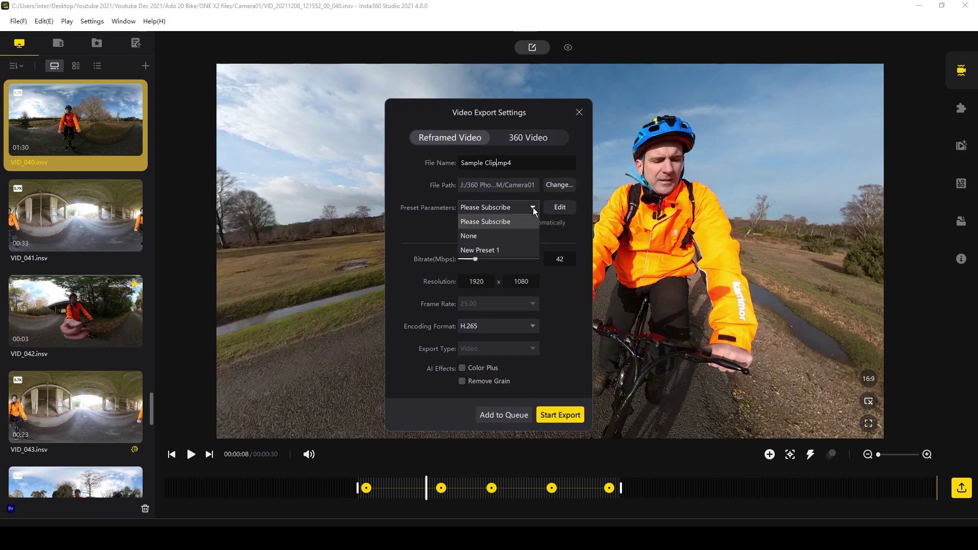
left_click(583, 229)
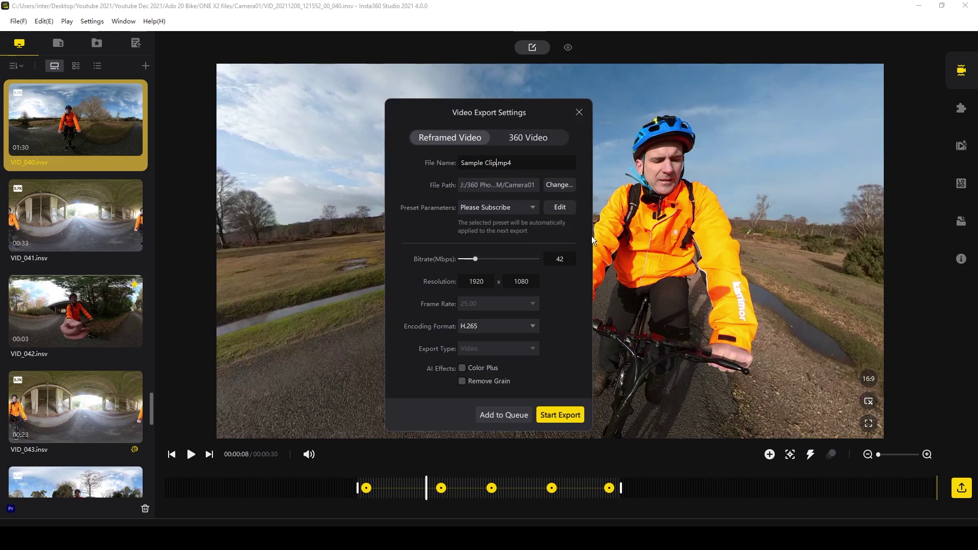
left_click(477, 258)
left_click_drag(482, 257, 499, 259)
double_click(476, 281)
key("BackSpace")
type("3840")
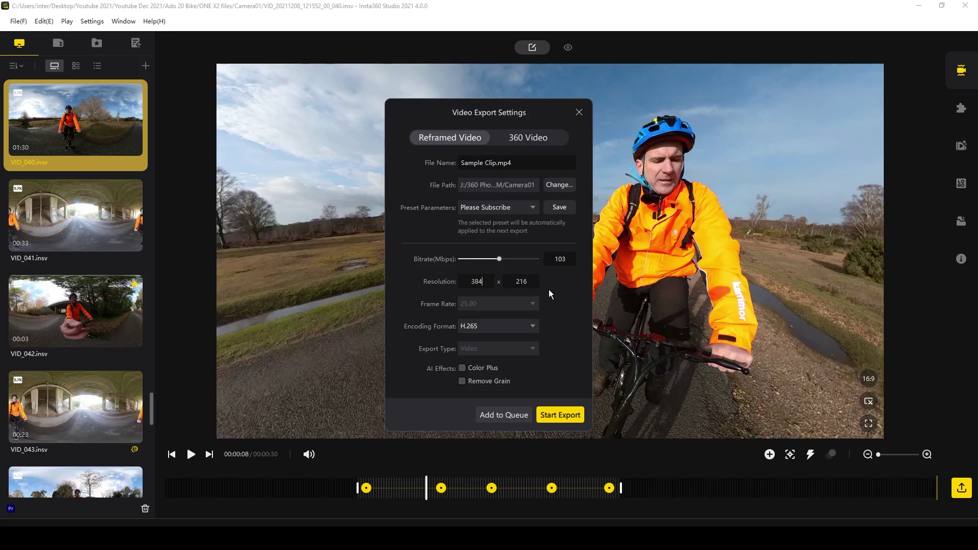